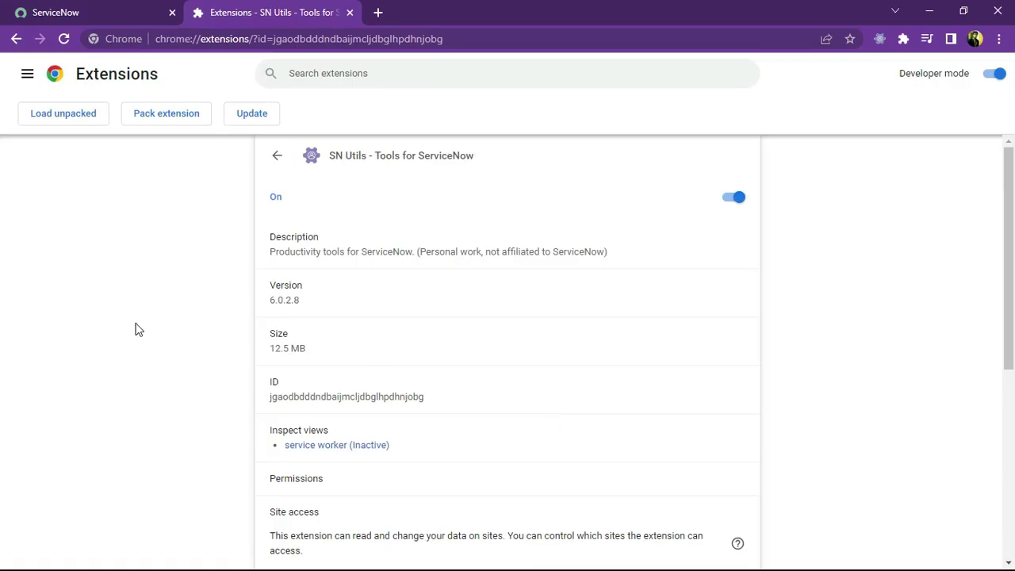
Review the details page of the SN Utils - Tools for ServiceNow extension, including its version, site access and source
scroll(132, 331, down, 5)
scroll(320, 285, up, 5)
drag(330, 155, 480, 158)
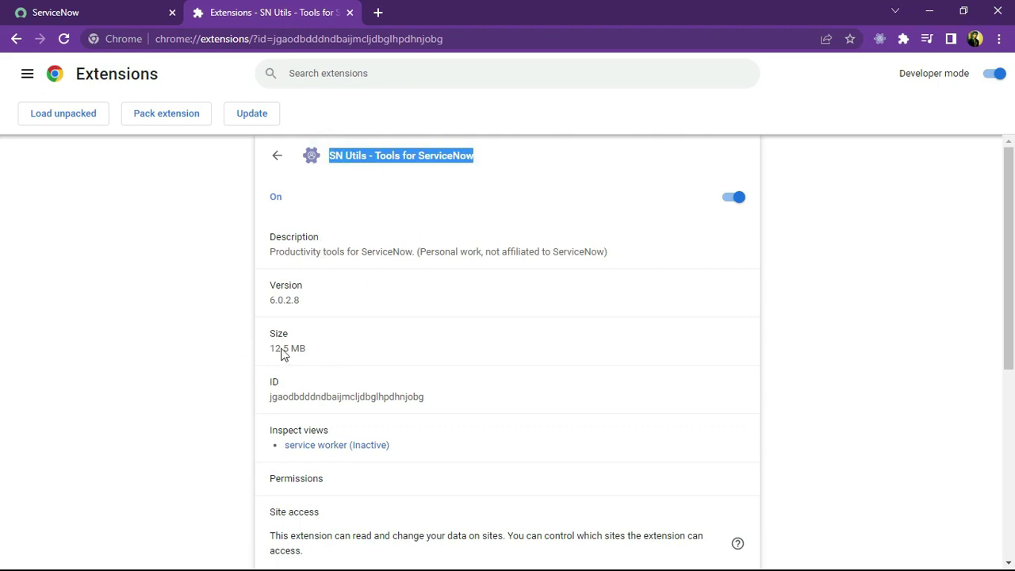
scroll(213, 431, down, 2)
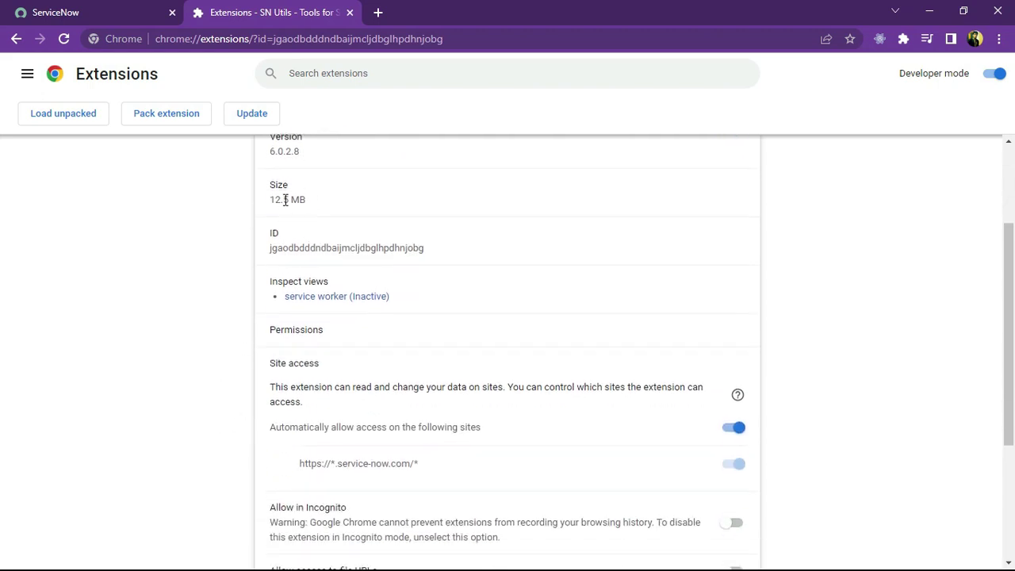
scroll(287, 199, down, 3)
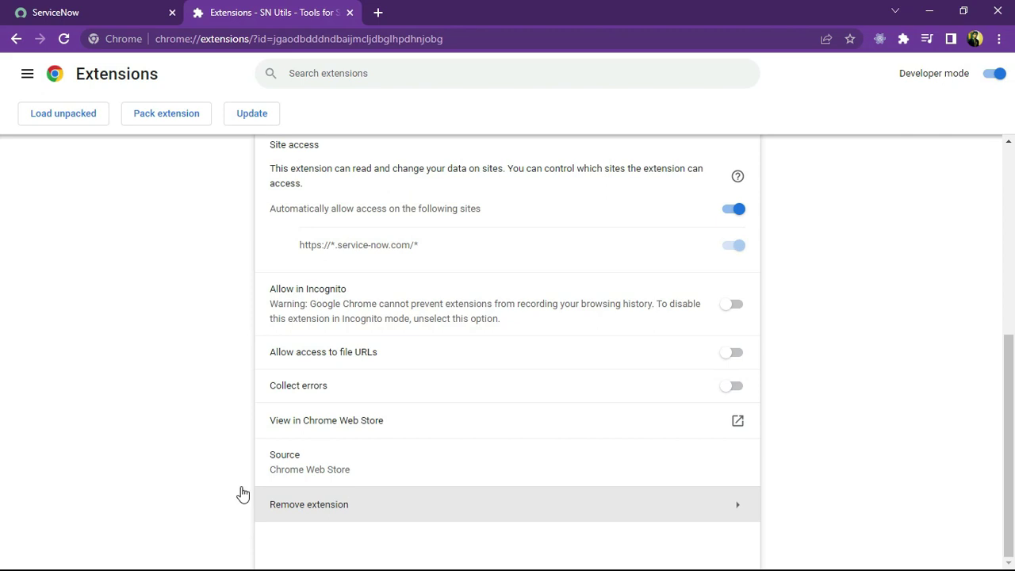
Switch to the ServiceNow instance, open SN Utils and look through all its sections from Update Set to About
click(63, 10)
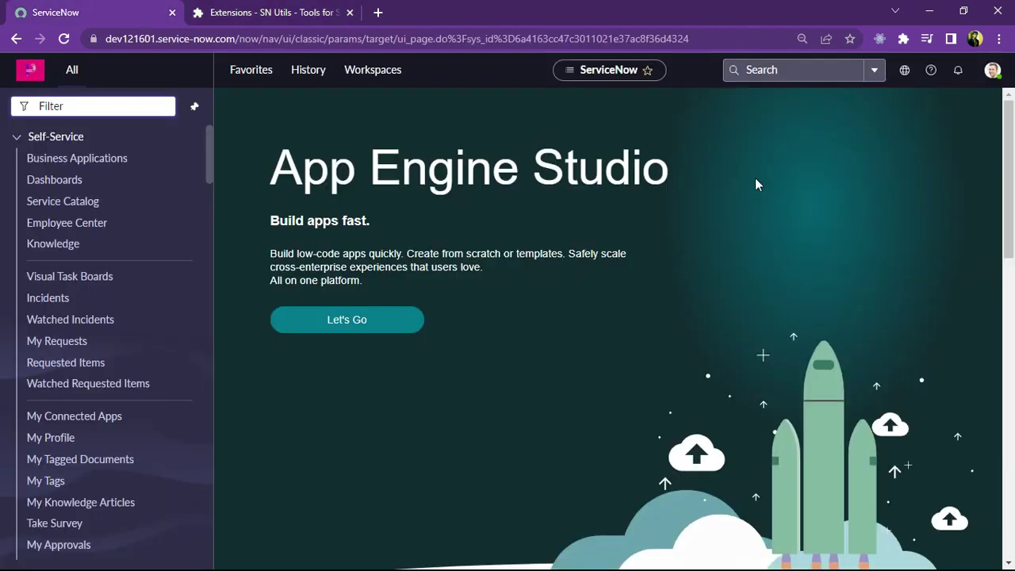
click(880, 39)
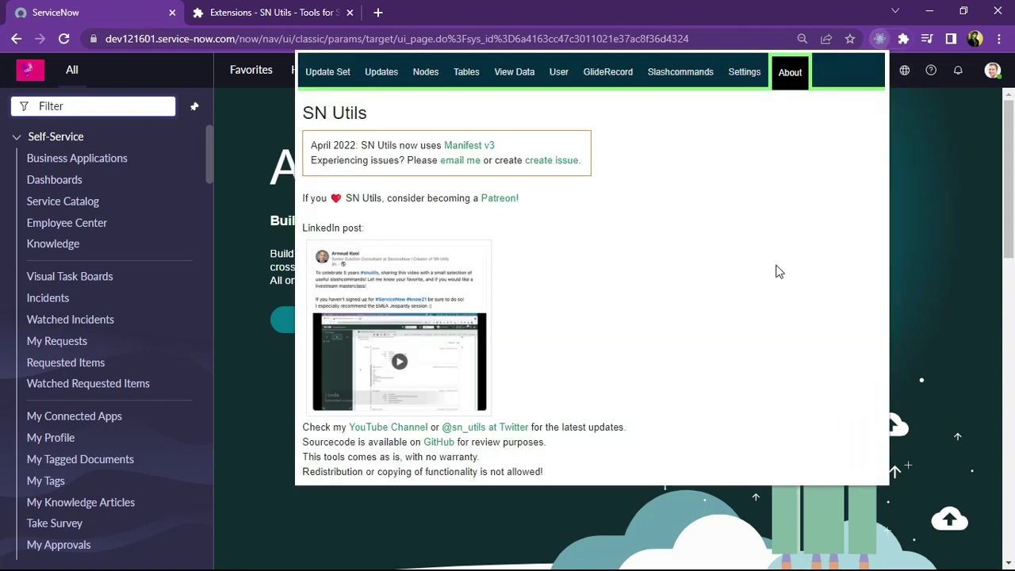
click(327, 72)
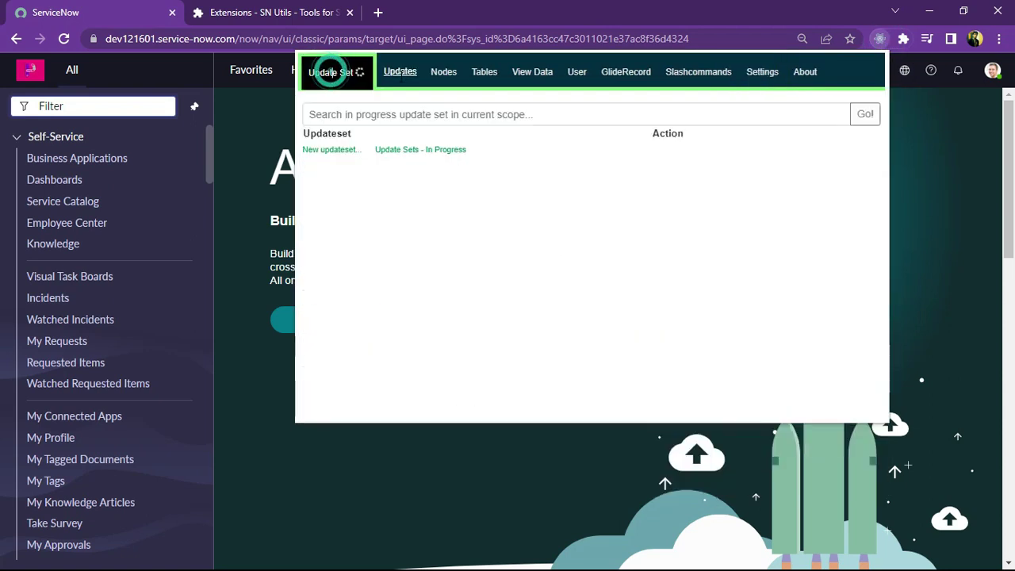
click(396, 71)
click(456, 73)
click(516, 72)
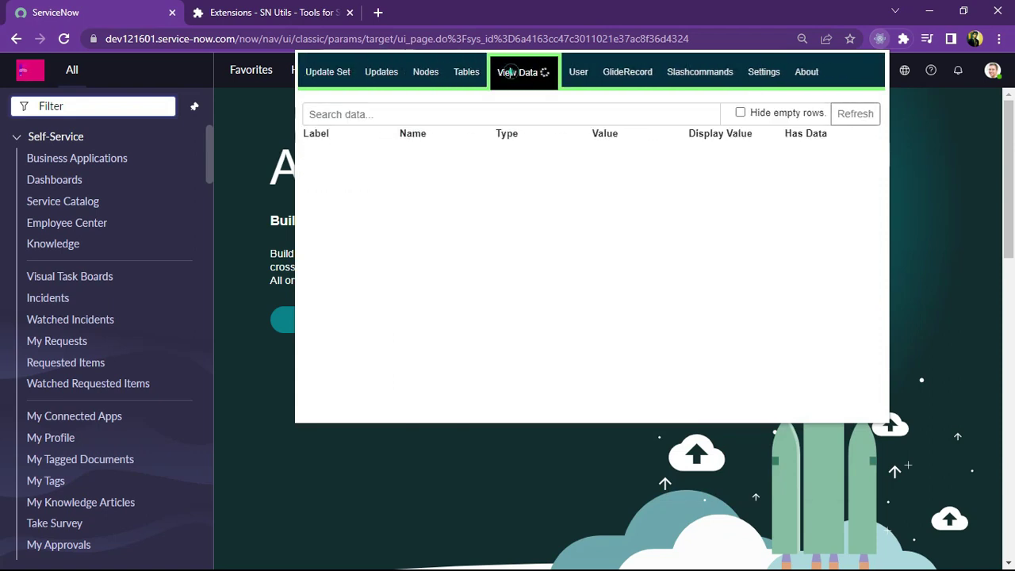
click(562, 72)
click(611, 71)
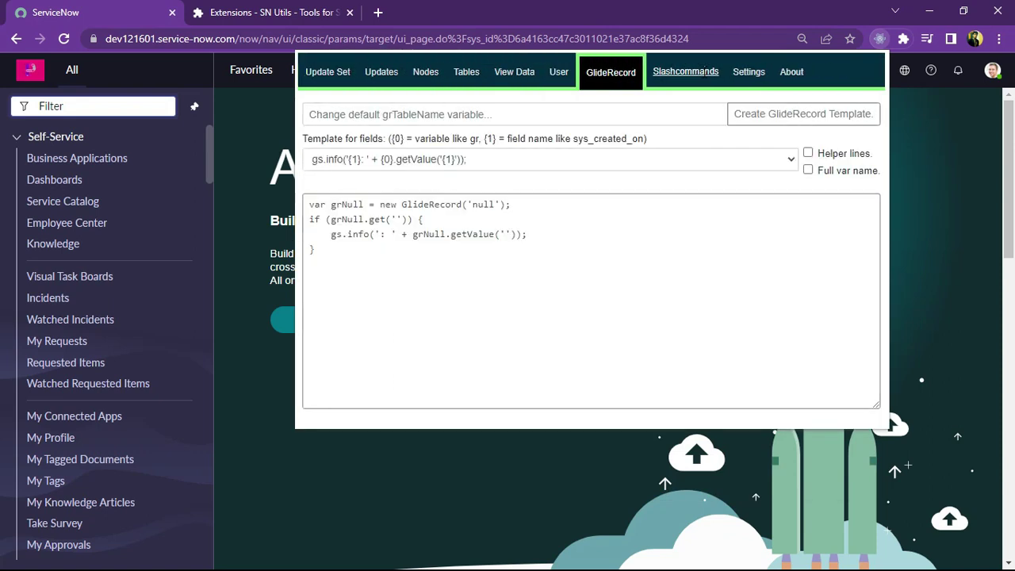
click(682, 72)
click(746, 72)
click(789, 73)
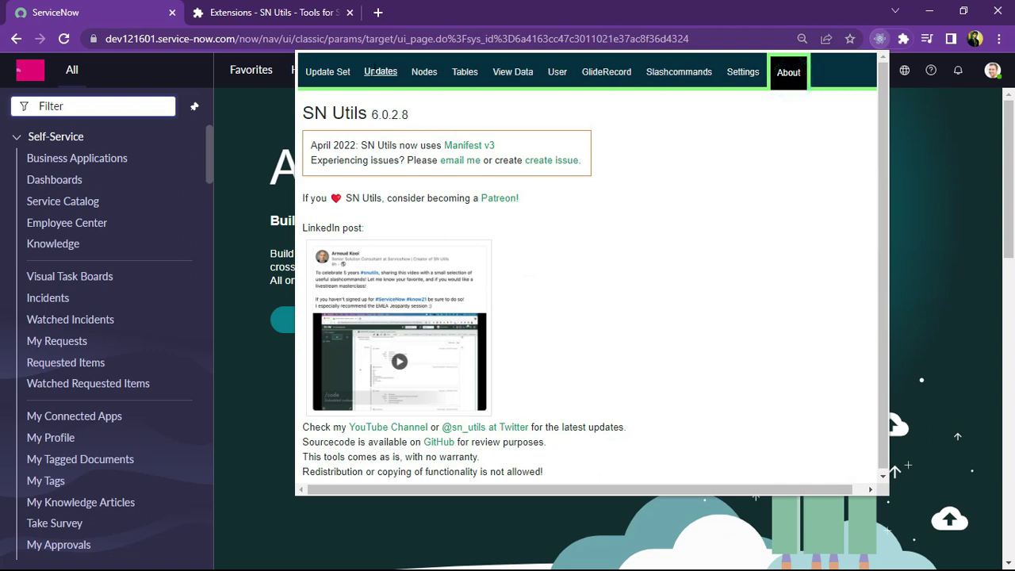
Examine the in-progress update sets, the last 20 updates, the nodes and the tables list in SN Utils
click(331, 72)
click(385, 71)
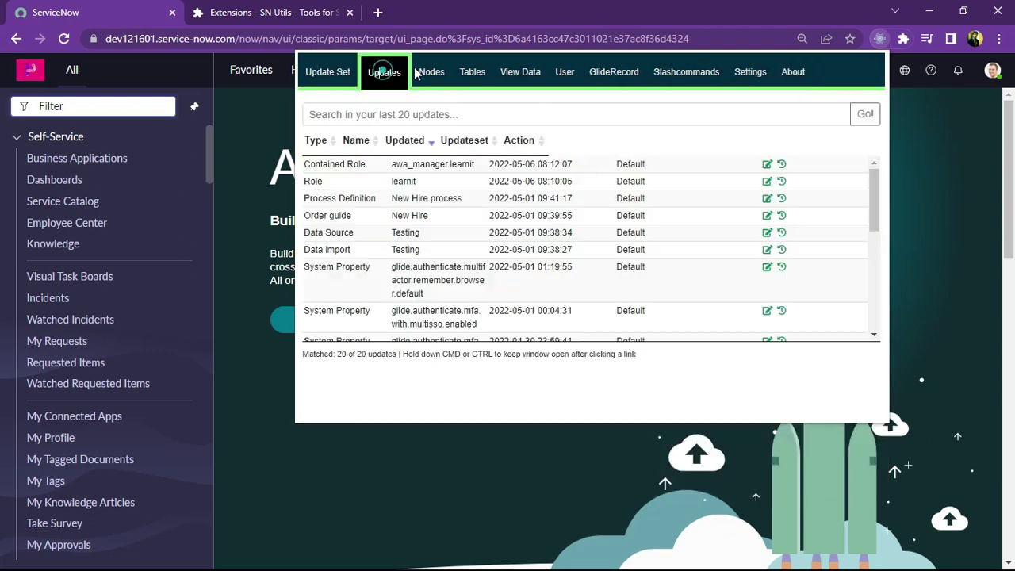
click(428, 71)
click(472, 71)
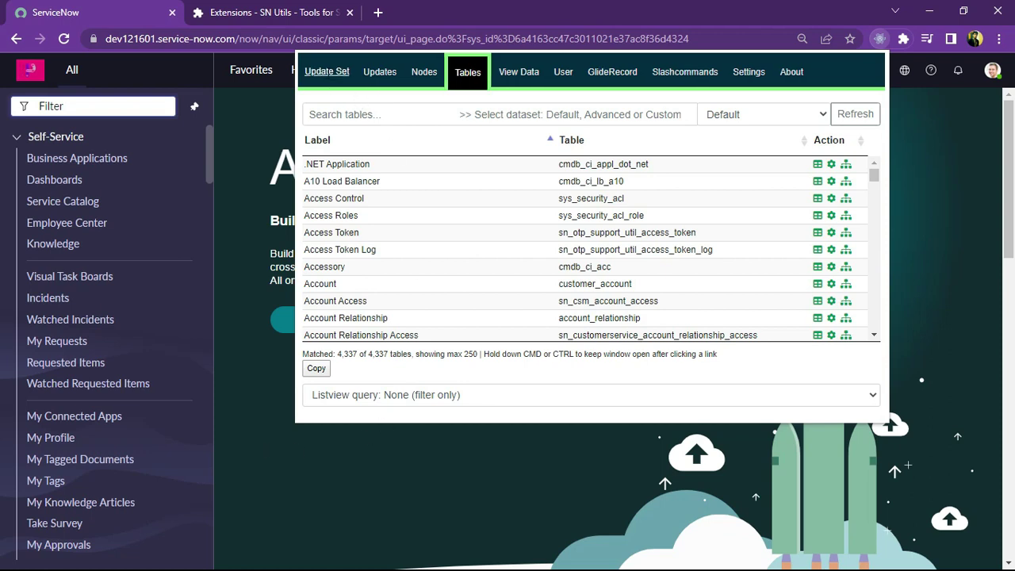
click(326, 71)
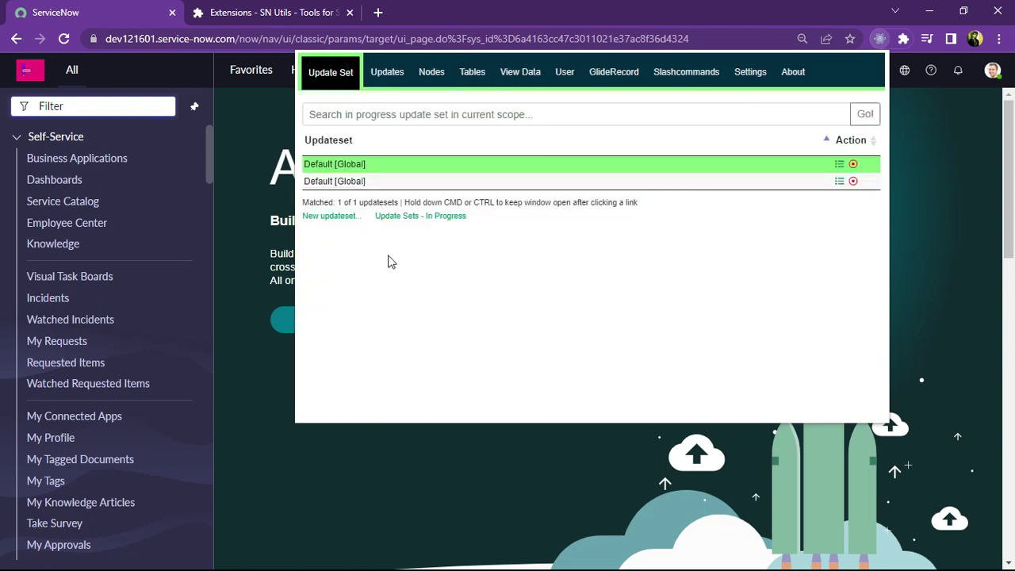
click(398, 78)
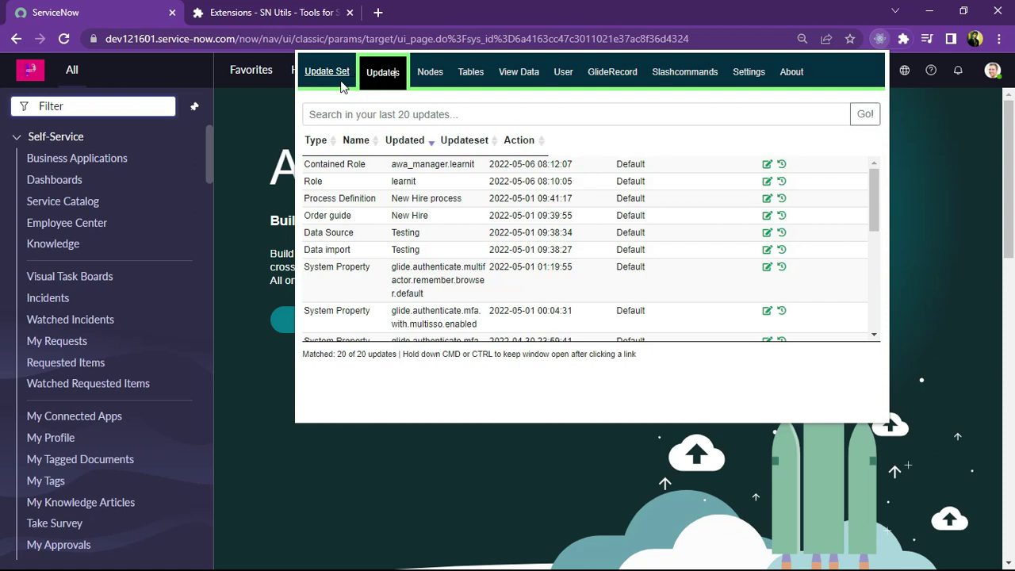
click(342, 82)
click(385, 76)
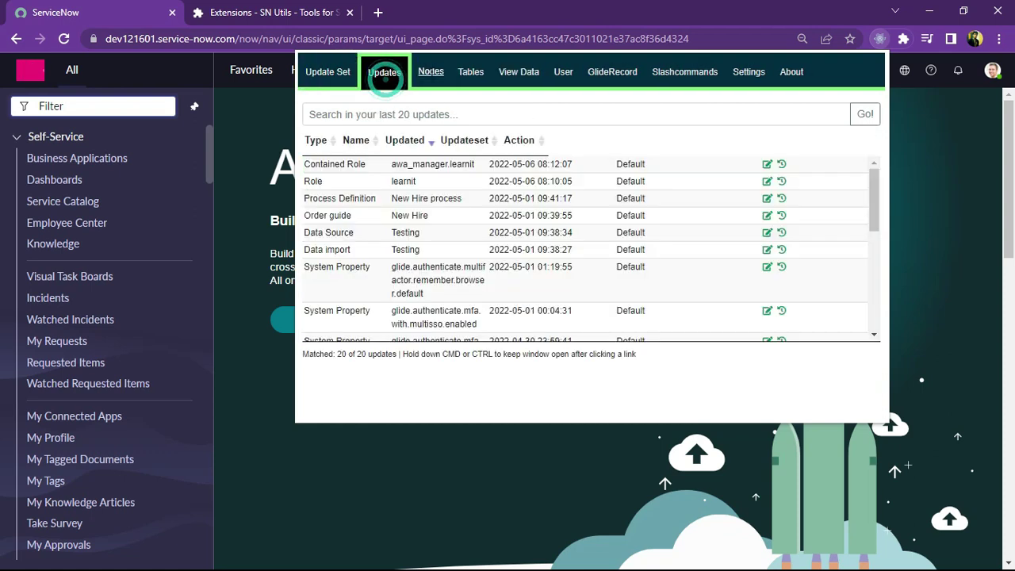
Go through the Nodes, Tables, View Data, User, GlideRecord, Slashcommands and Settings sections of SN Utils
click(427, 72)
click(470, 72)
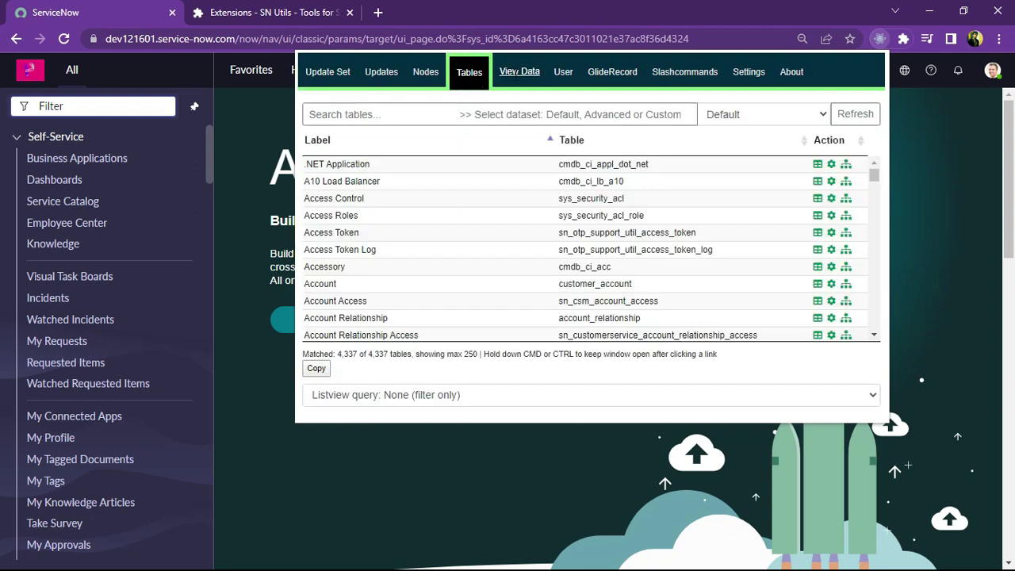
click(517, 71)
click(563, 71)
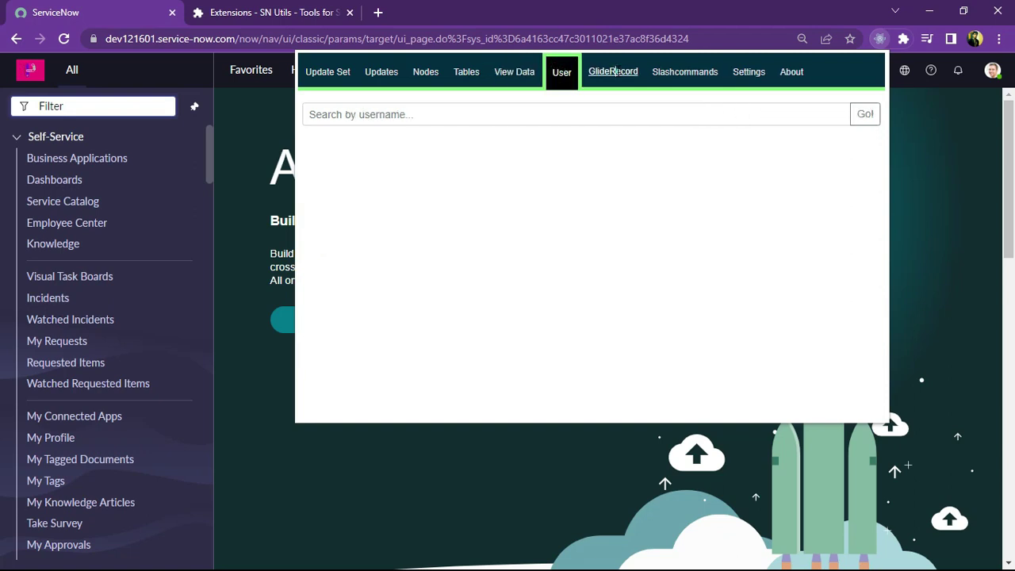
click(616, 72)
click(678, 72)
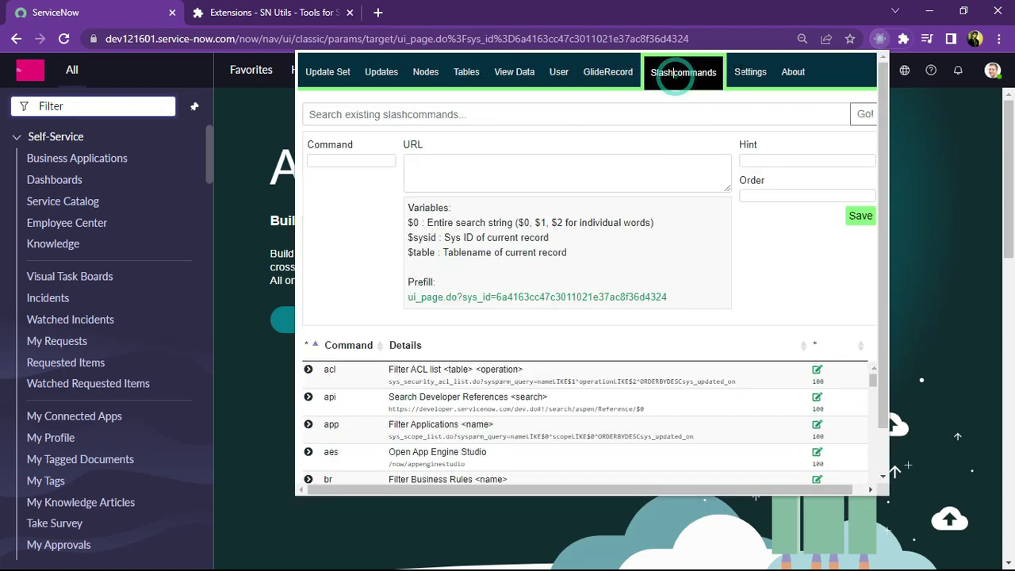
click(747, 71)
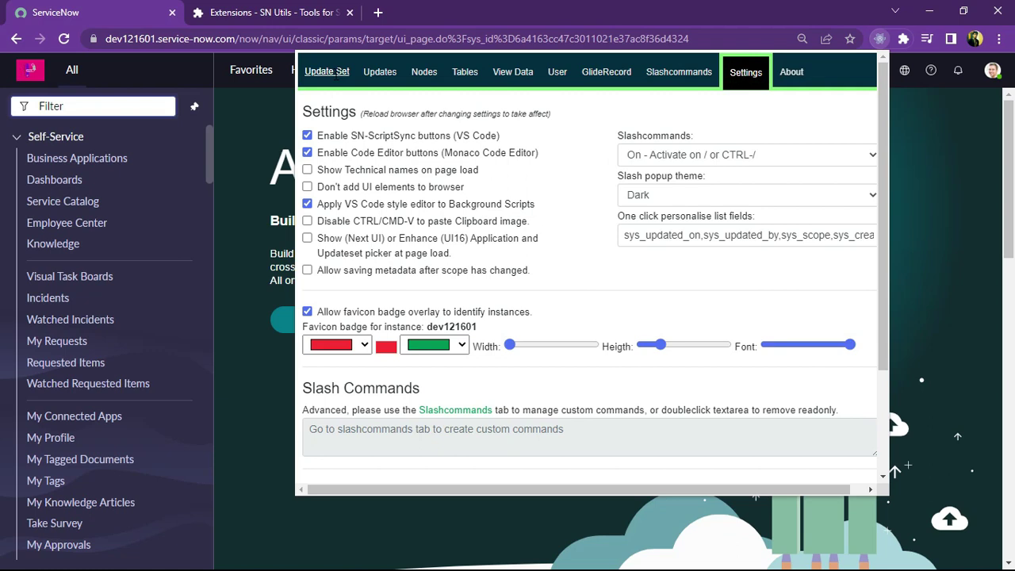
Filter the ServiceNow navigator by "incident" and open the list of all incidents
click(80, 106)
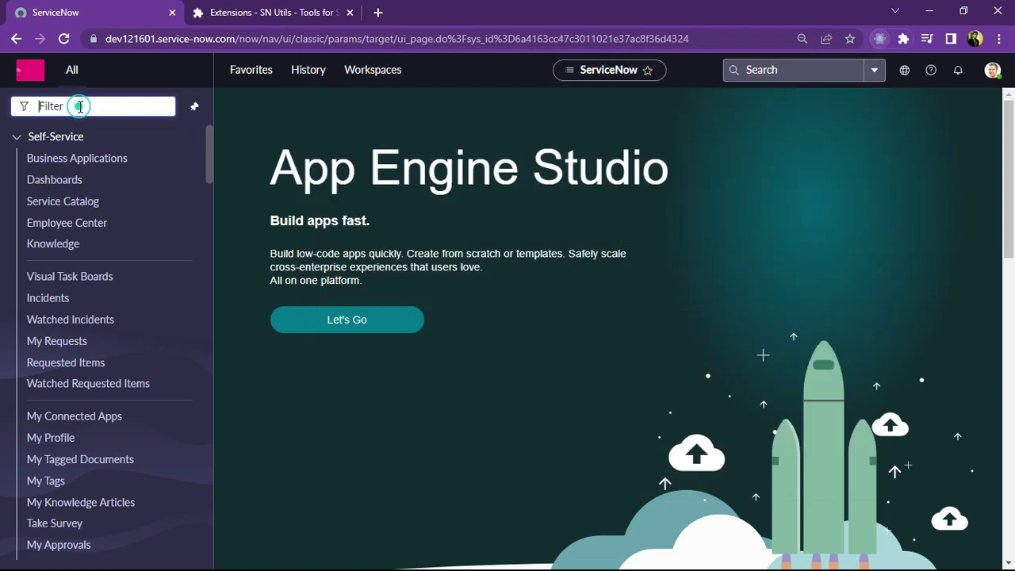
text(in)
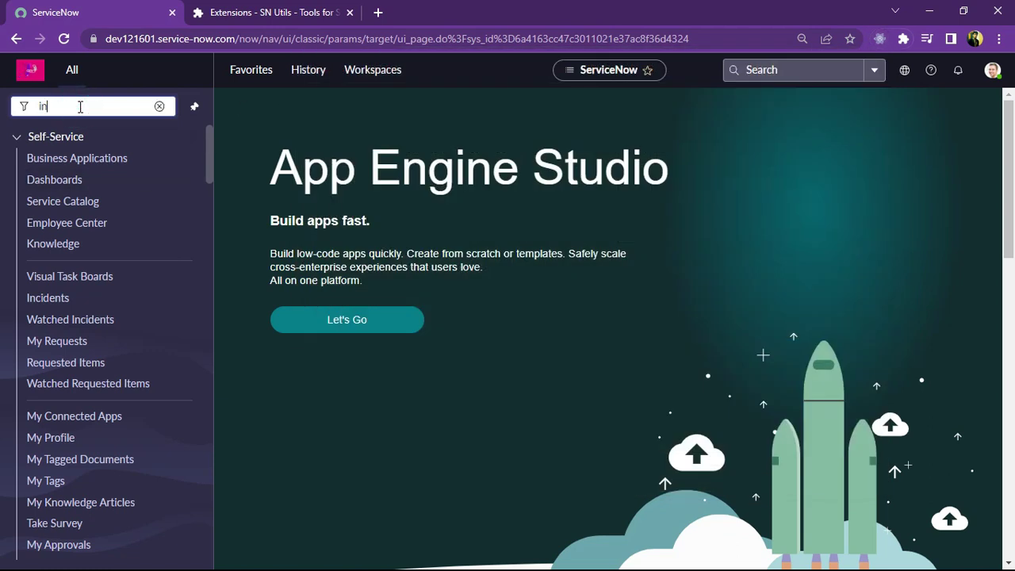
text(cident)
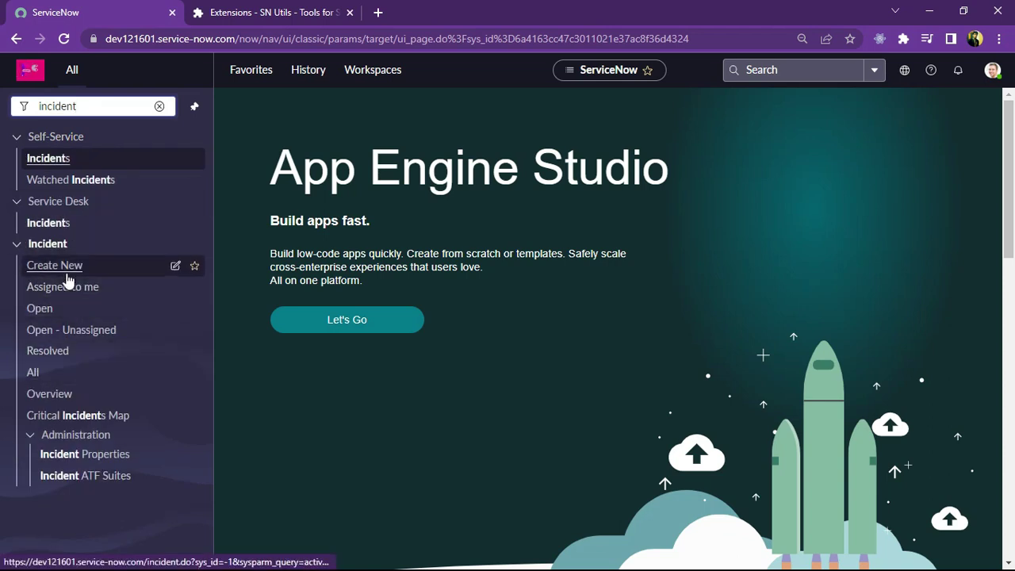
click(38, 370)
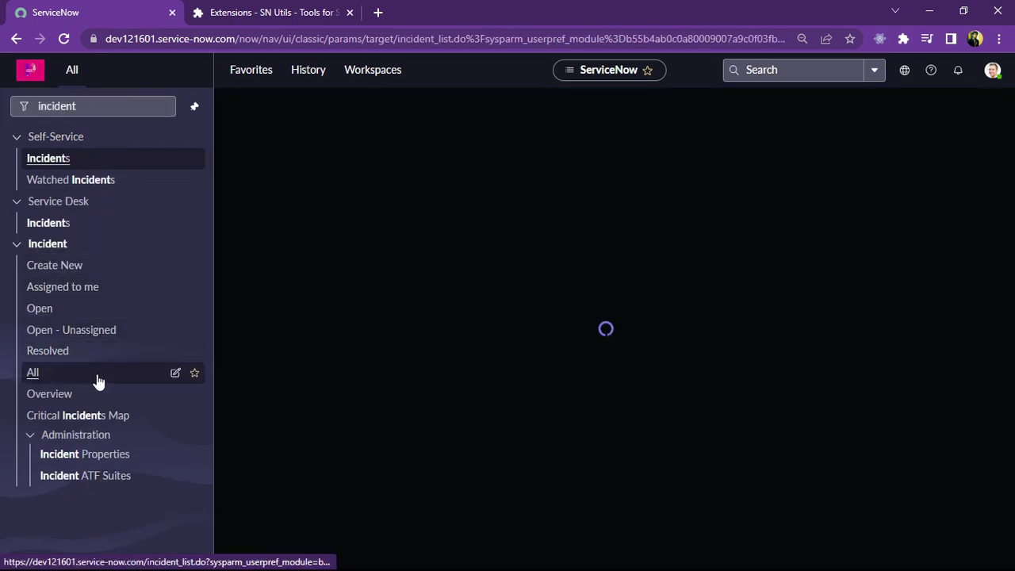
click(96, 291)
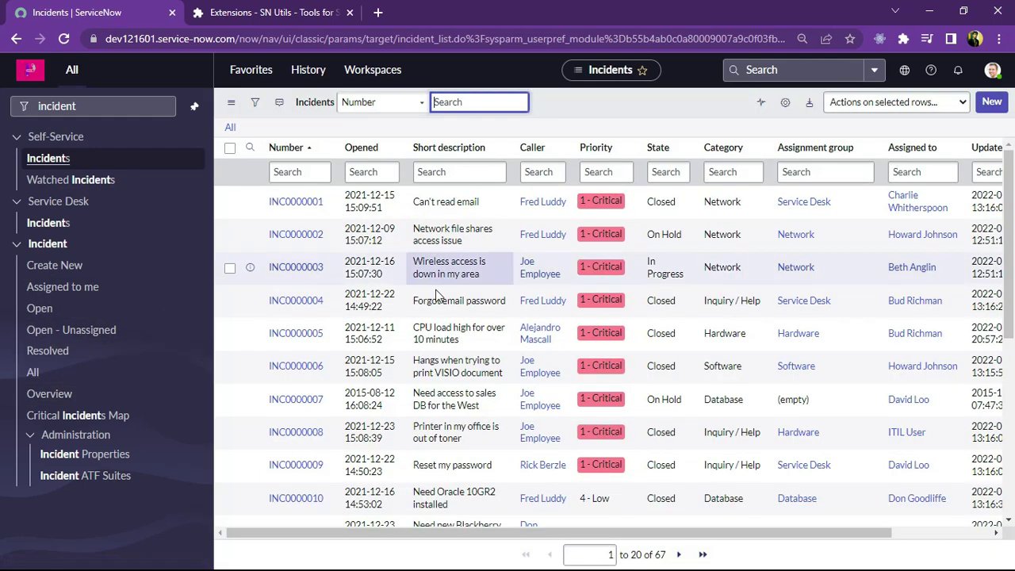
Open incident INC0000001 from the list and look over its form
double_click(295, 202)
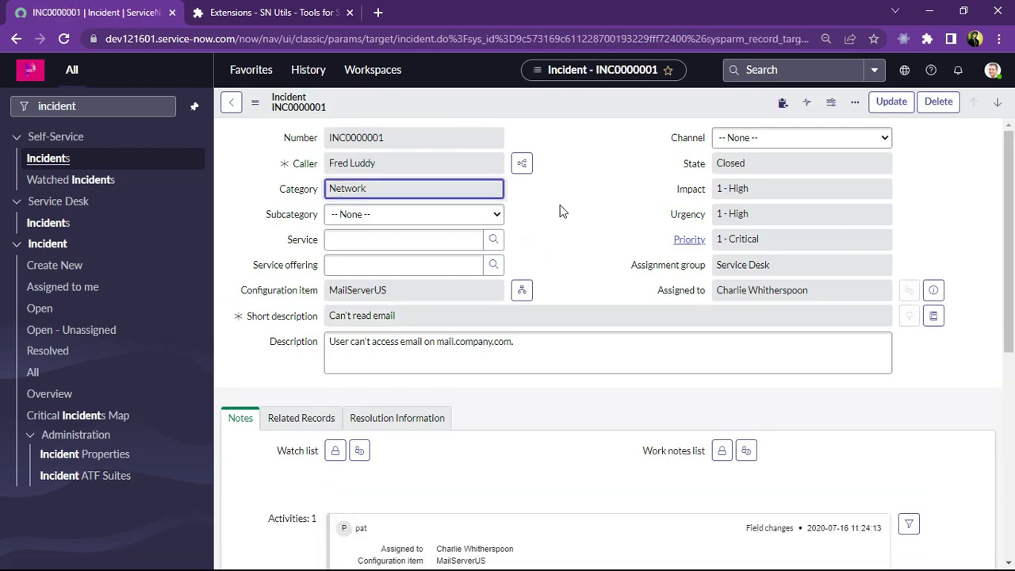
scroll(460, 290, down, 4)
scroll(469, 305, up, 4)
Show the technical field names on the incident form and examine the names and stored values beside the labels
double_click(557, 202)
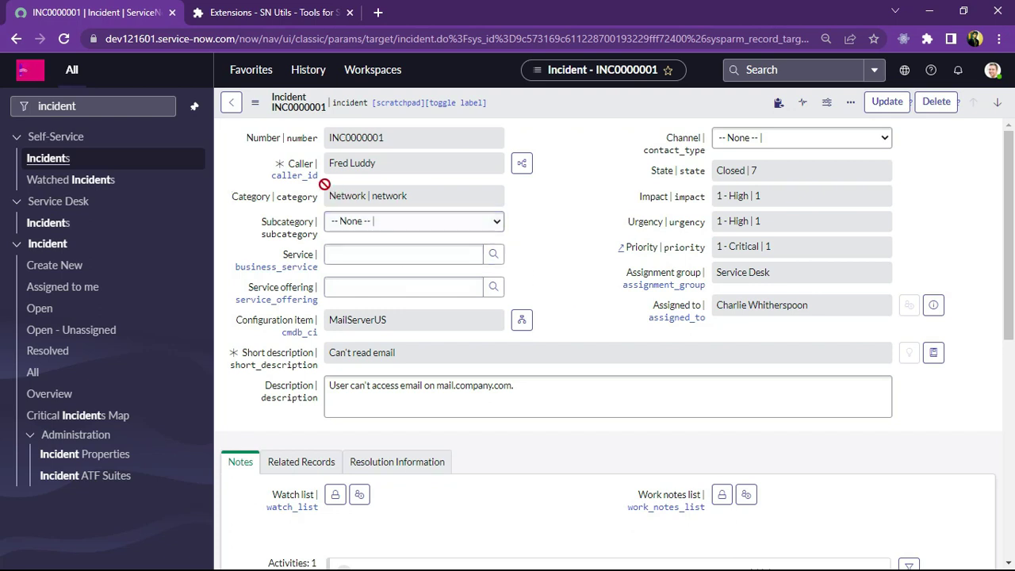
mouse_move(294, 181)
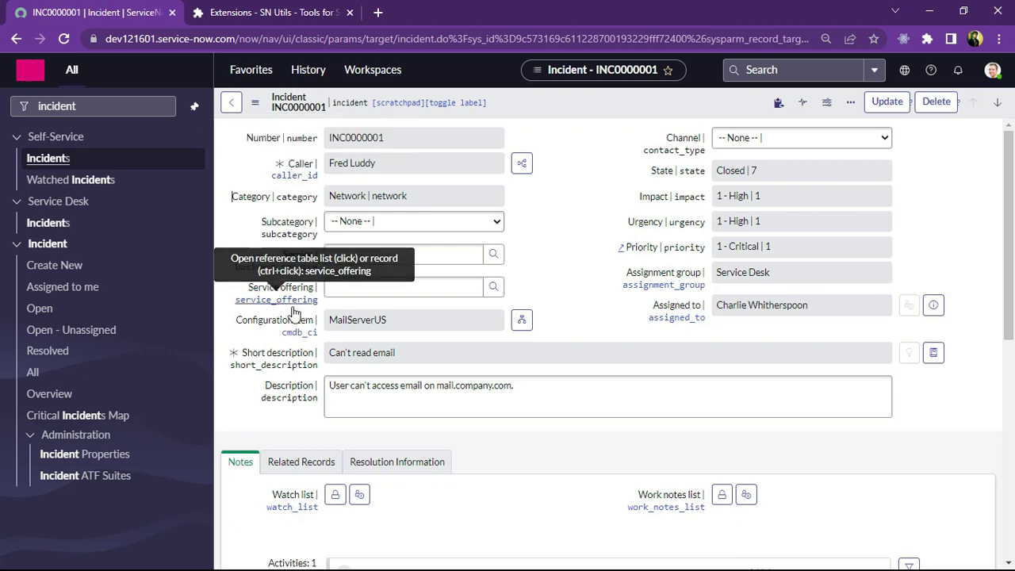
scroll(603, 317, down, 1)
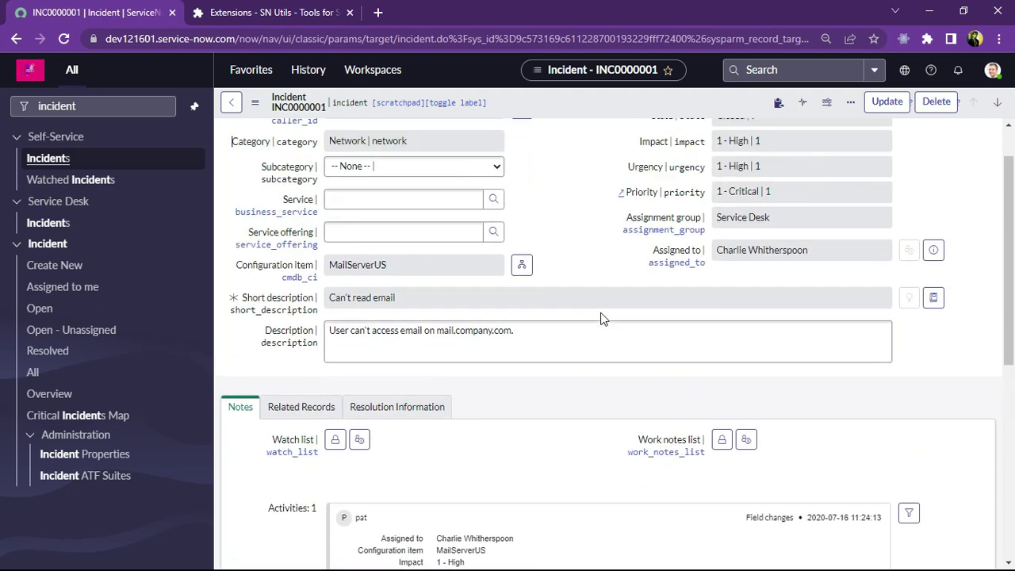
scroll(603, 315, up, 1)
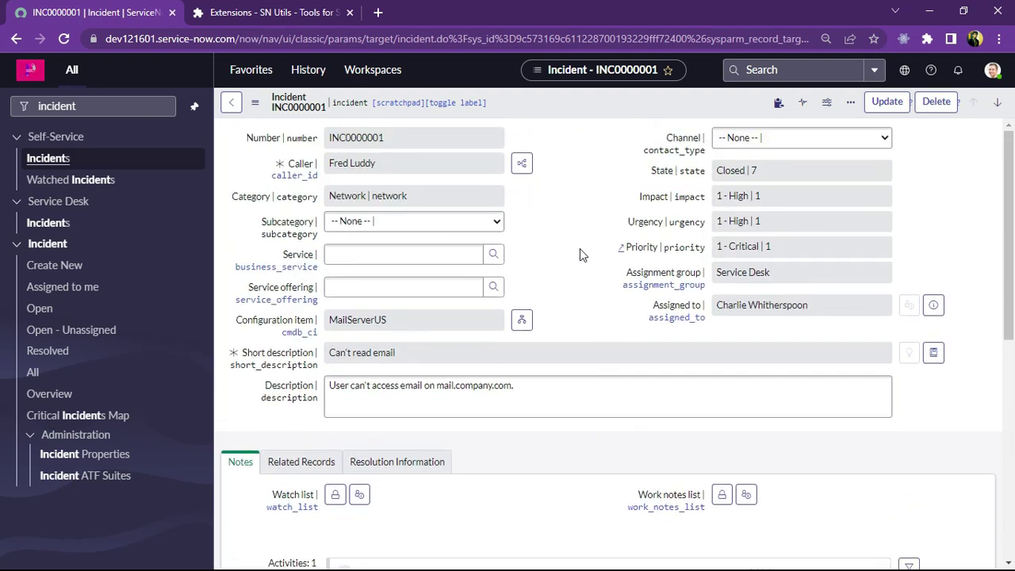
click(776, 223)
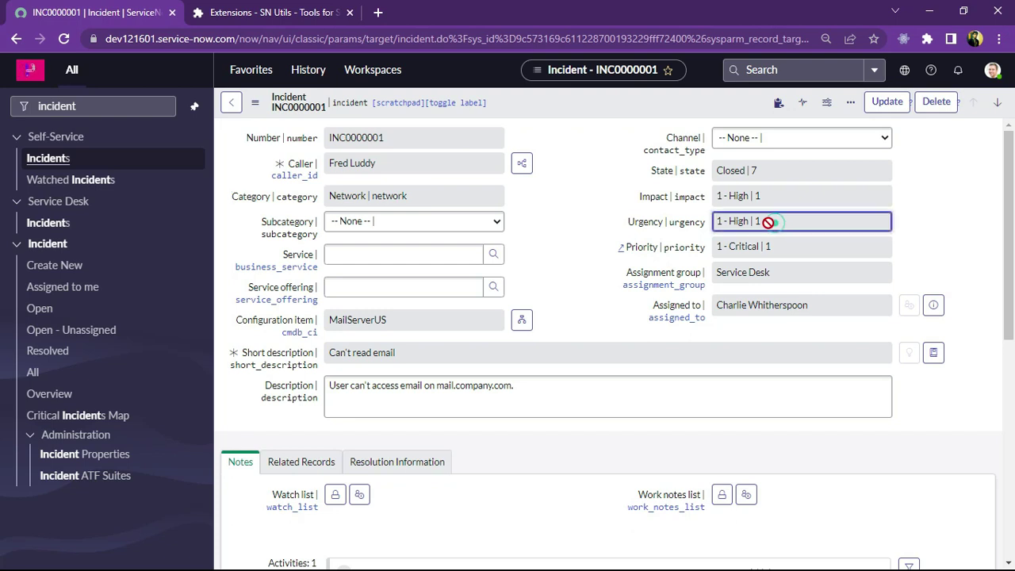
Hide the technical field names on the incident form and look over the plain labels
double_click(584, 246)
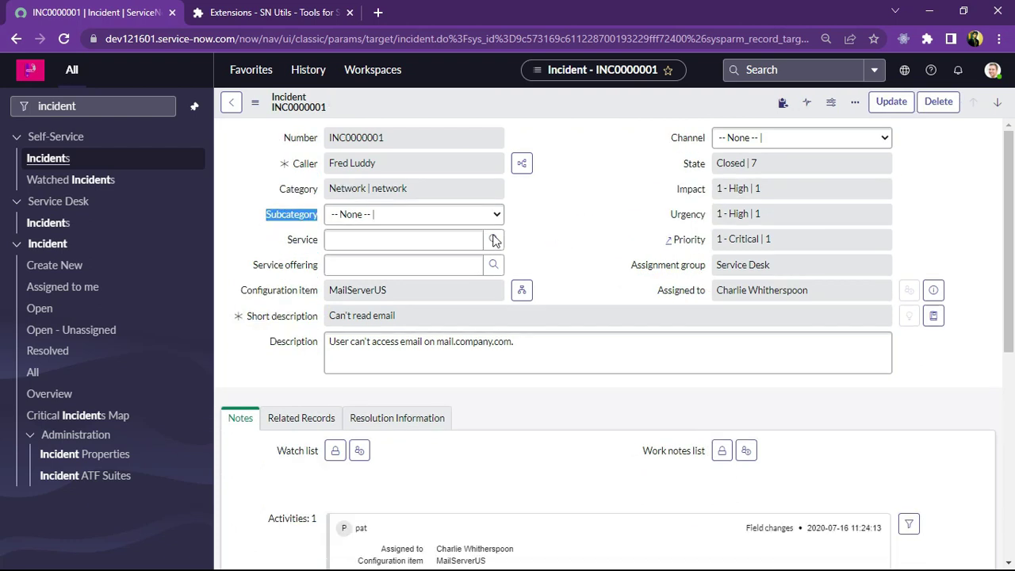
click(260, 170)
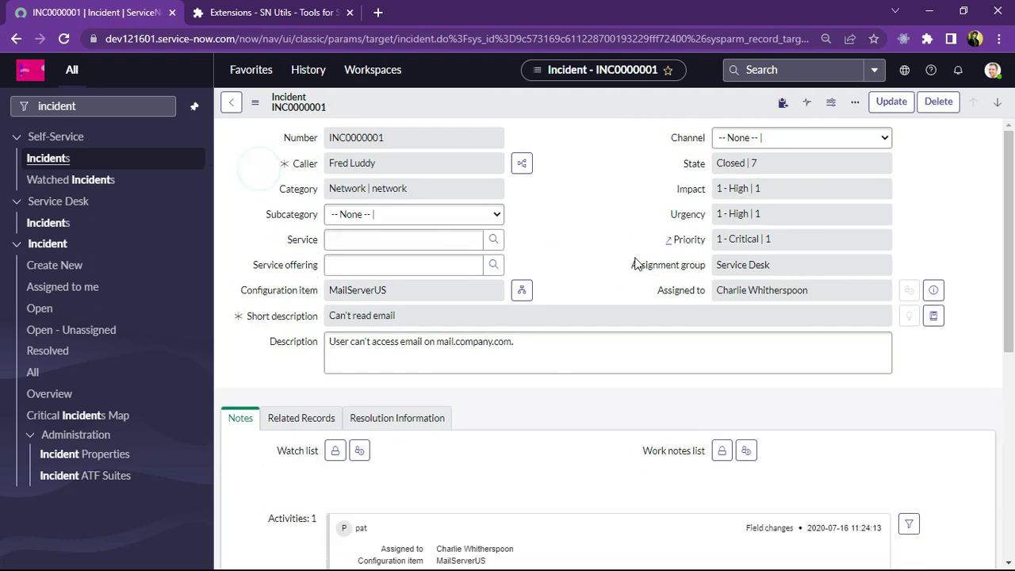
scroll(592, 270, down, 4)
scroll(592, 270, up, 4)
Run the SN Utils PopIn / PopOut (/pop) tool on the incident form
right_click(604, 235)
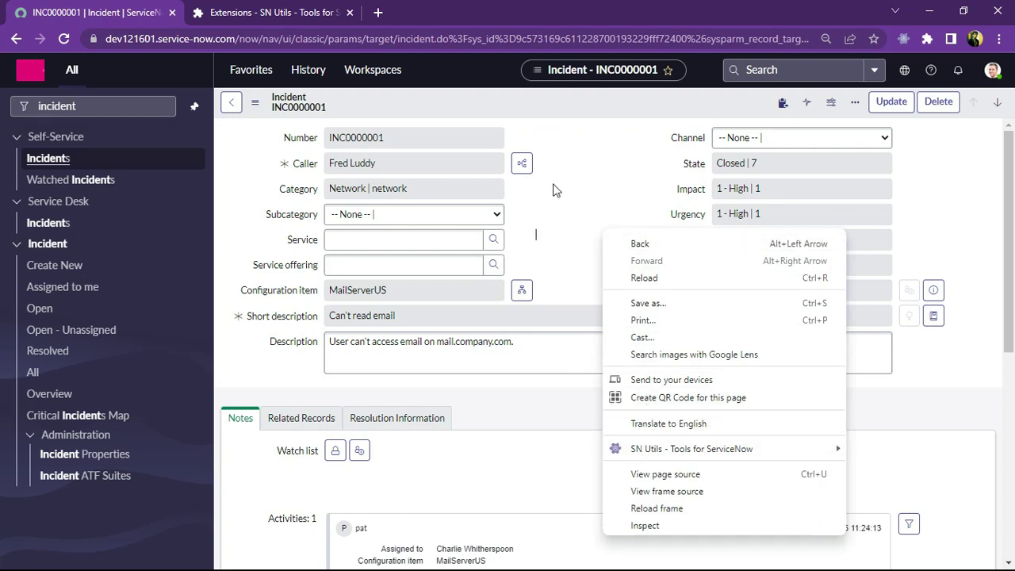
mouse_move(657, 449)
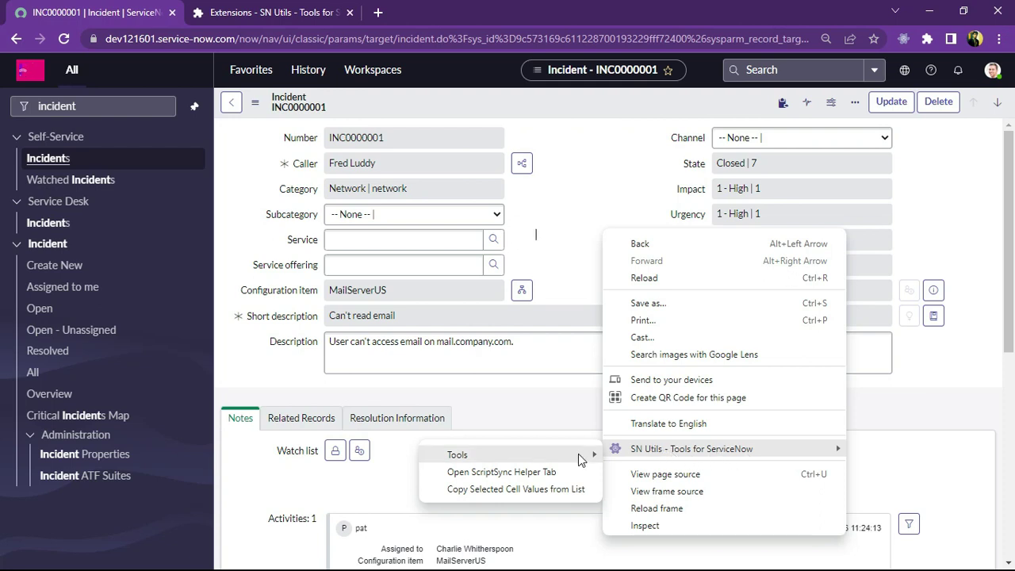
mouse_move(589, 457)
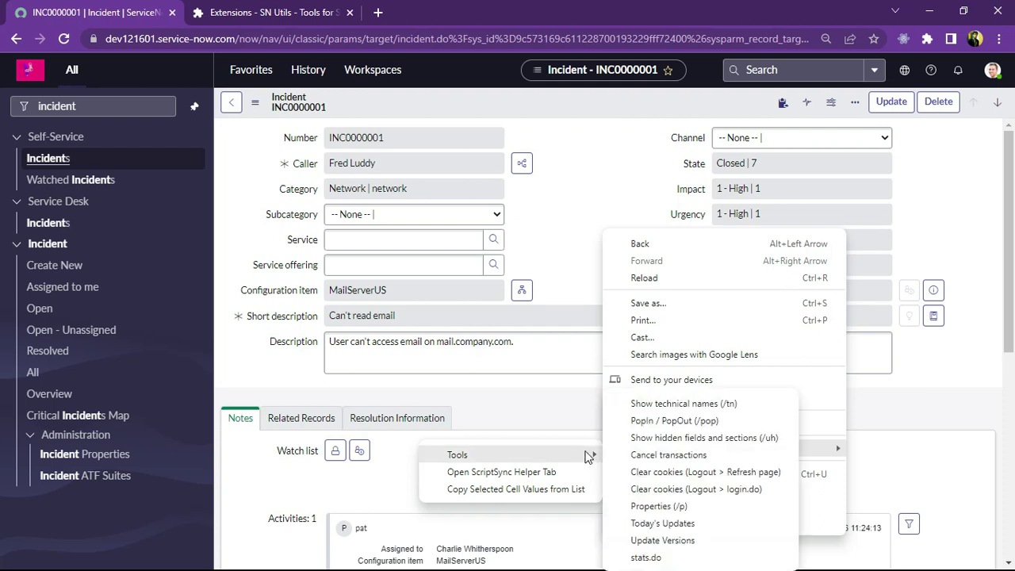
click(672, 422)
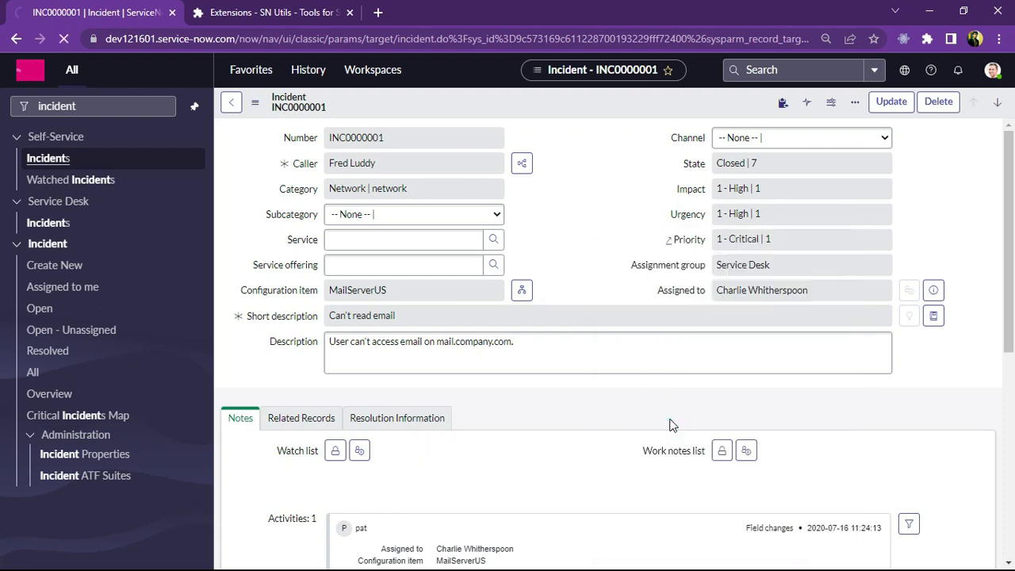
Run the SN Utils PopIn / PopOut (/pop) tool again to bring the incident form back inside the navigation frame
scroll(561, 344, down, 2)
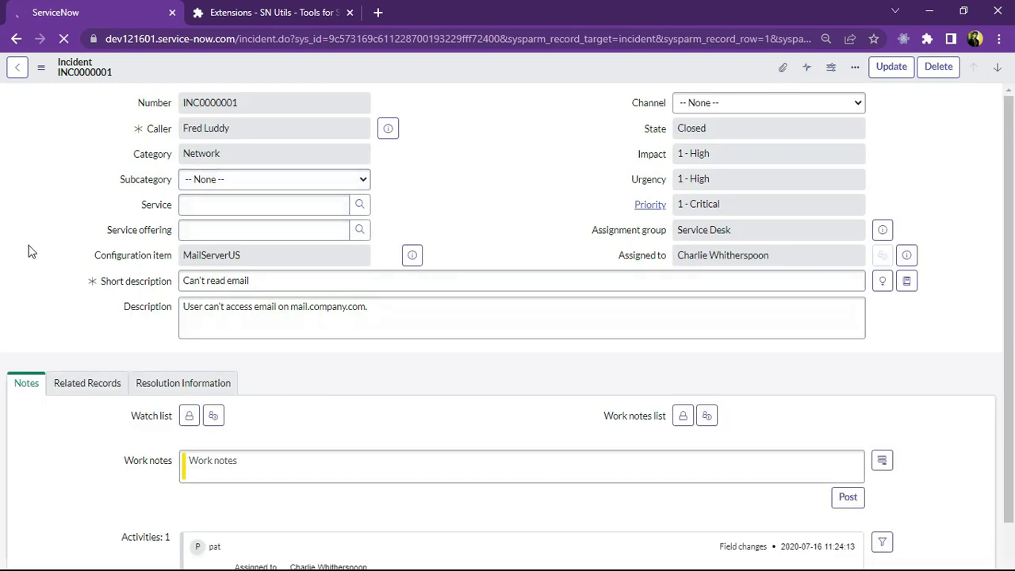
right_click(453, 198)
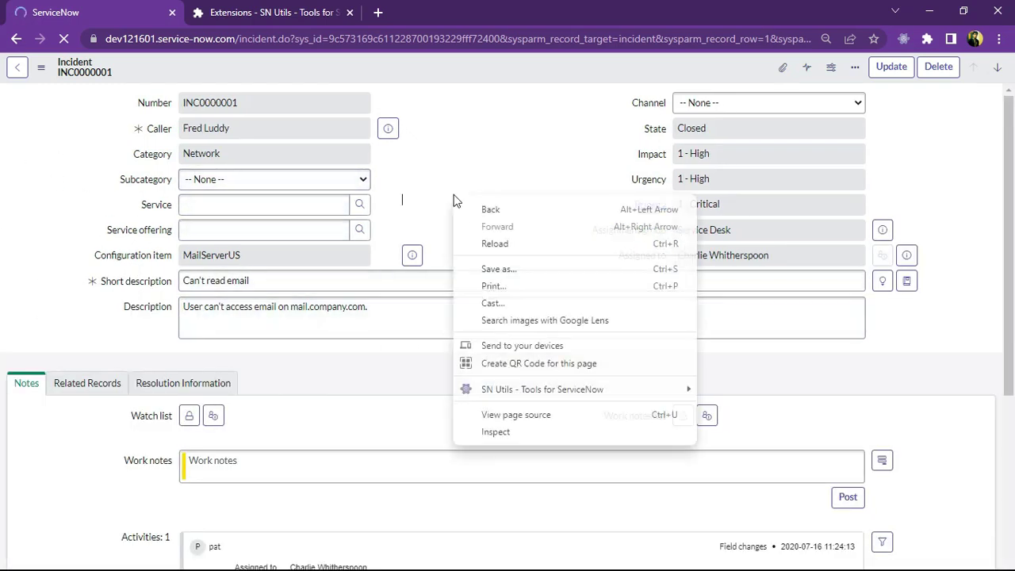
mouse_move(500, 393)
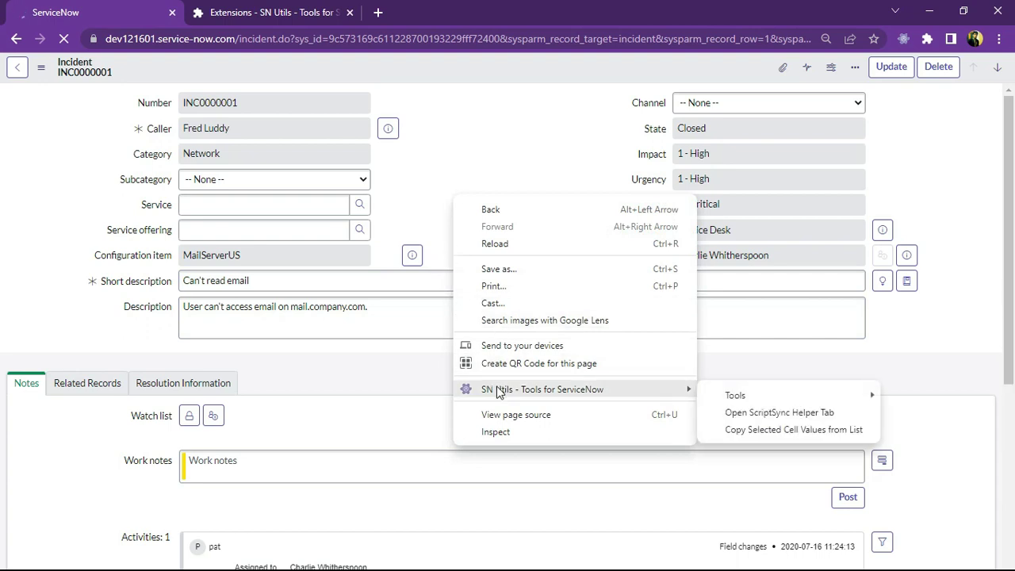
mouse_move(730, 391)
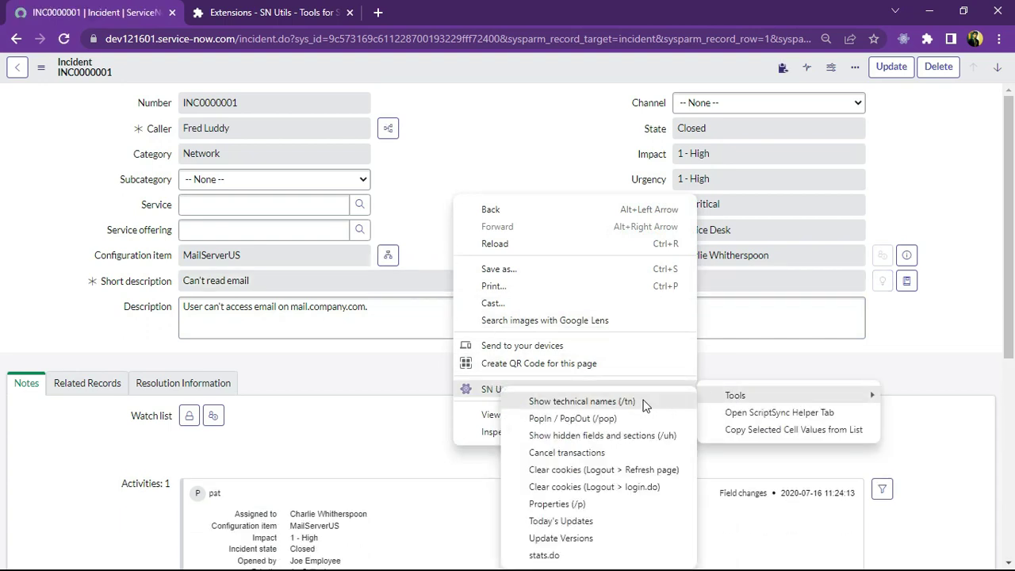
click(577, 419)
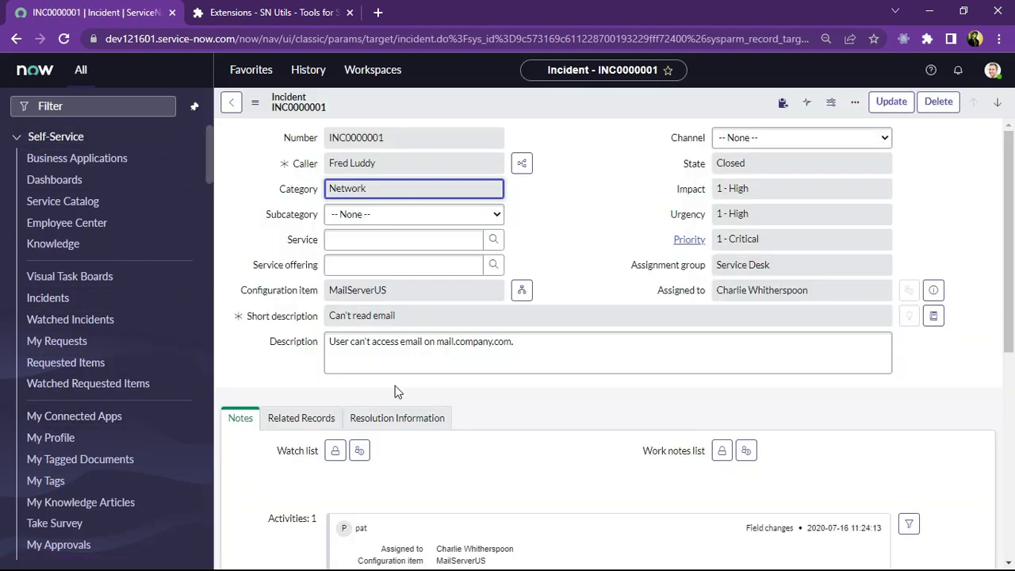
scroll(492, 384, down, 3)
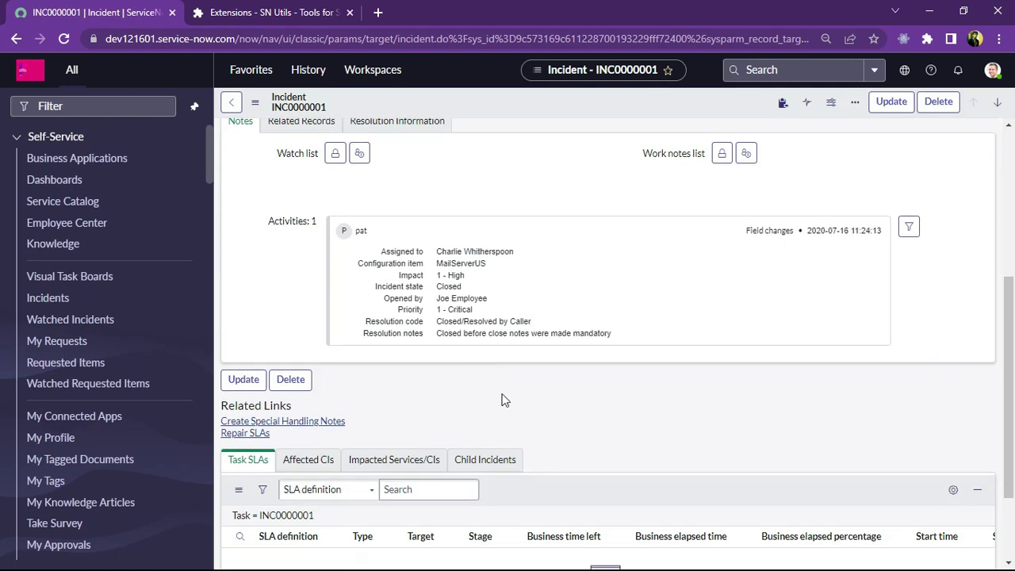
scroll(508, 395, up, 3)
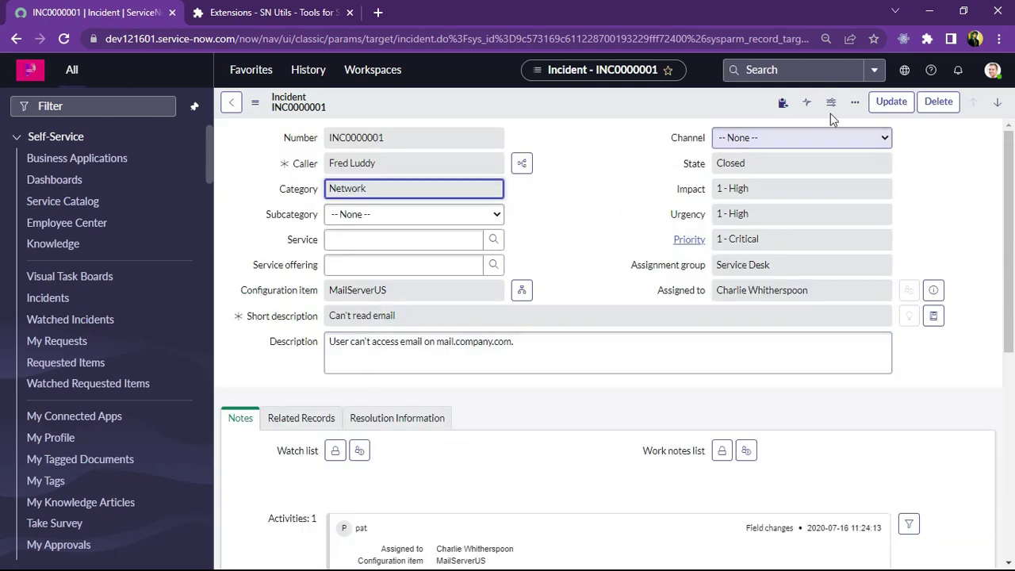
Open the SN Utils popup and look over the update sets and the list of the last 20 updates
click(902, 40)
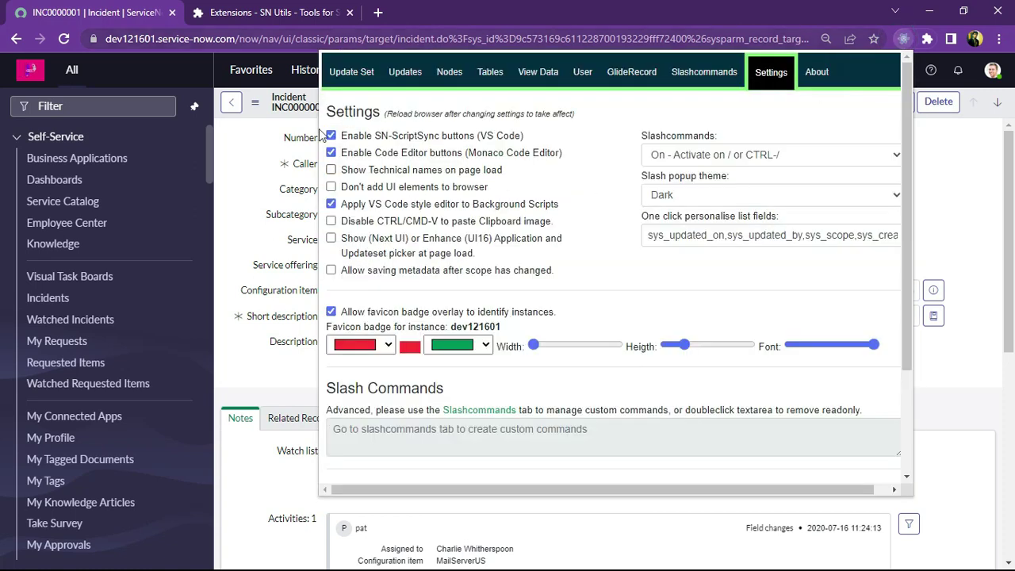
click(343, 73)
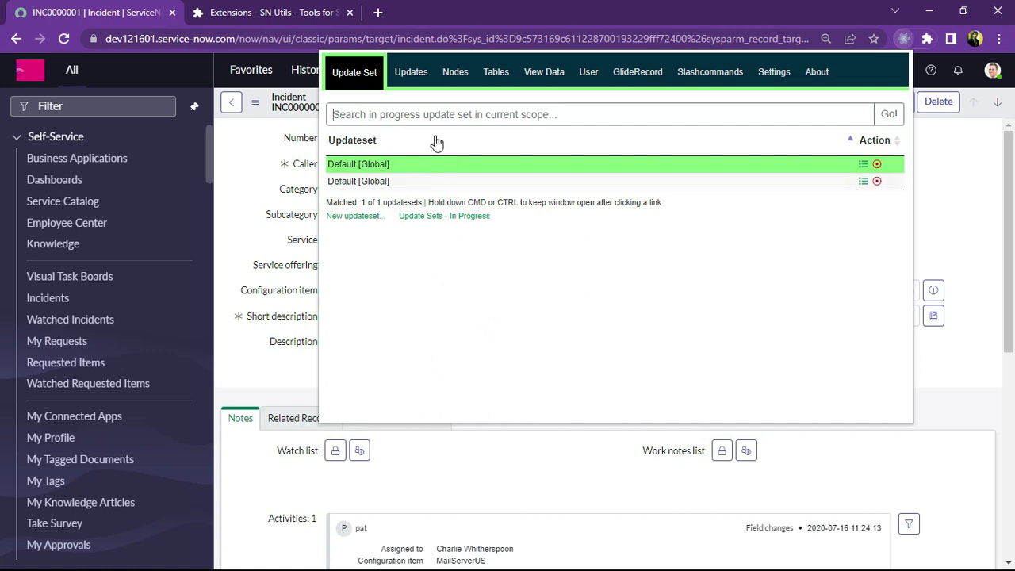
click(410, 73)
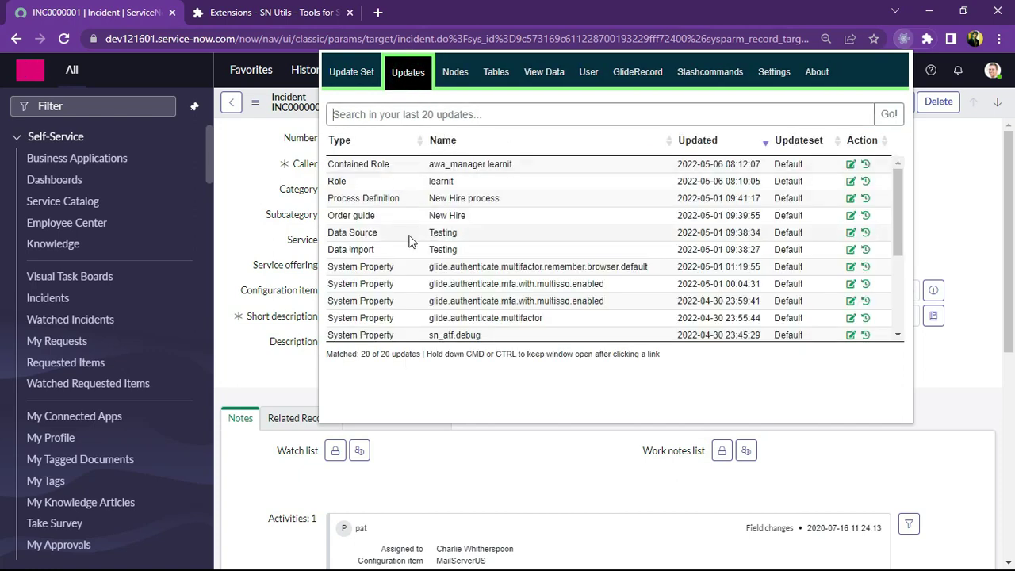
scroll(486, 247, down, 3)
scroll(486, 248, up, 3)
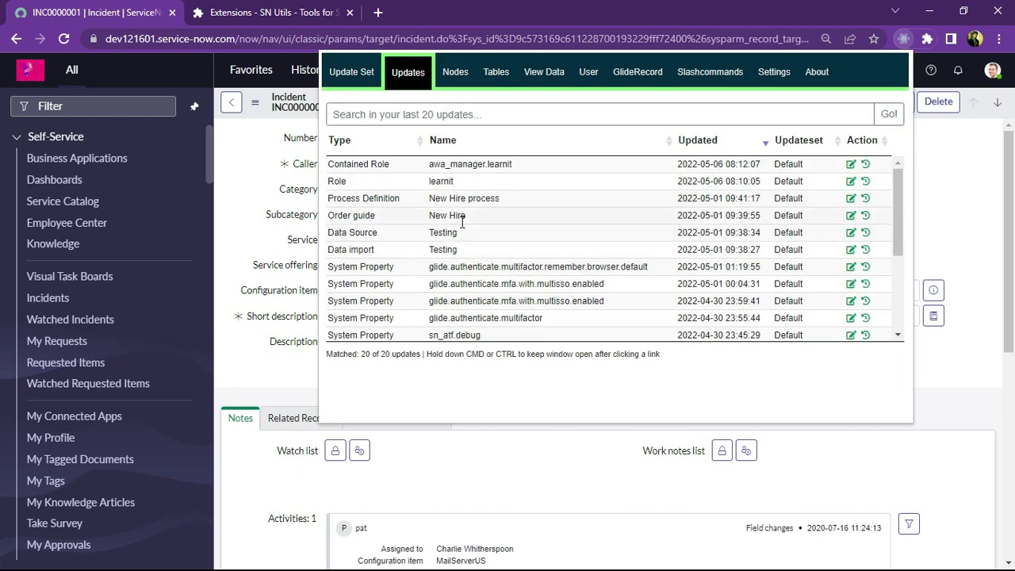
scroll(435, 198, down, 3)
scroll(435, 198, up, 3)
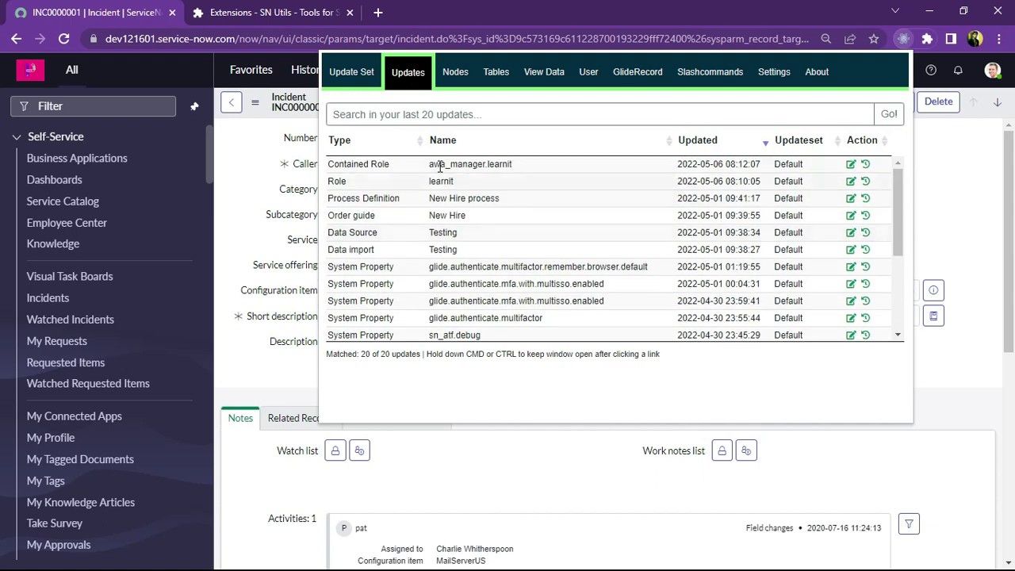
View the instance nodes in SN Utils and examine the full name of the listed node
click(456, 73)
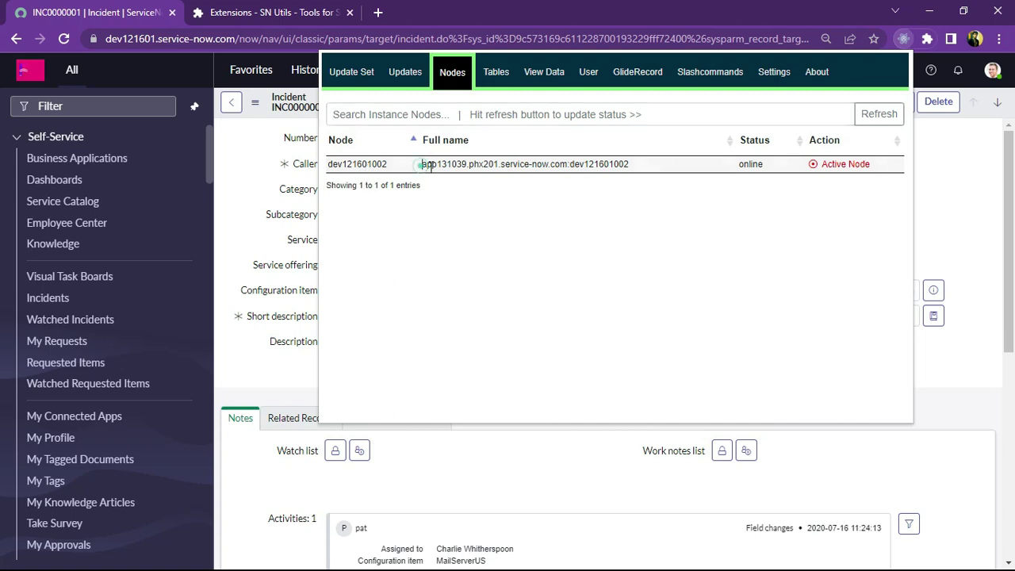
drag(422, 164, 628, 165)
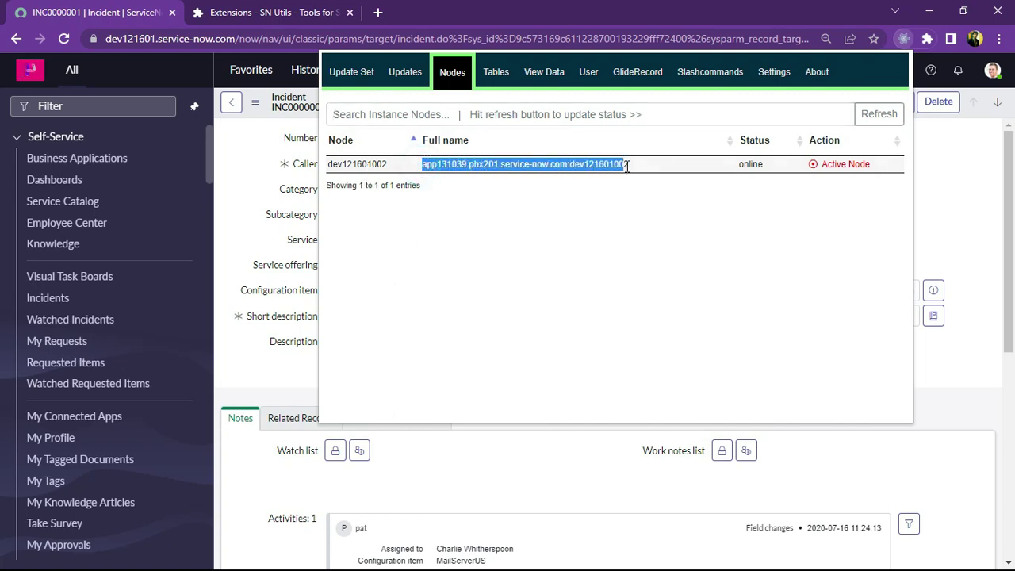
click(582, 227)
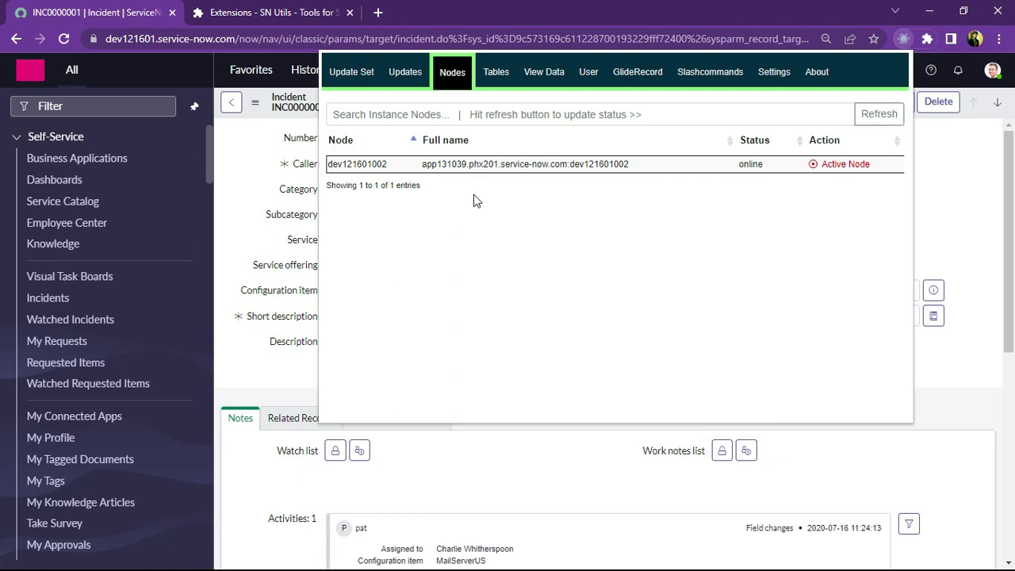
Browse the SN Utils list of instance tables with their labels, table names and actions
click(495, 71)
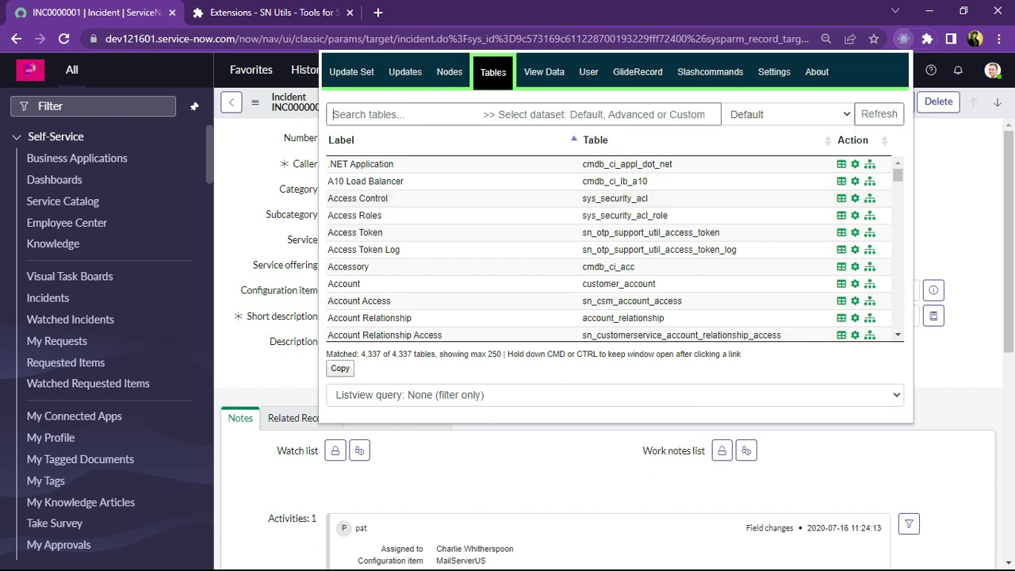
scroll(478, 245, down, 3)
scroll(478, 246, up, 3)
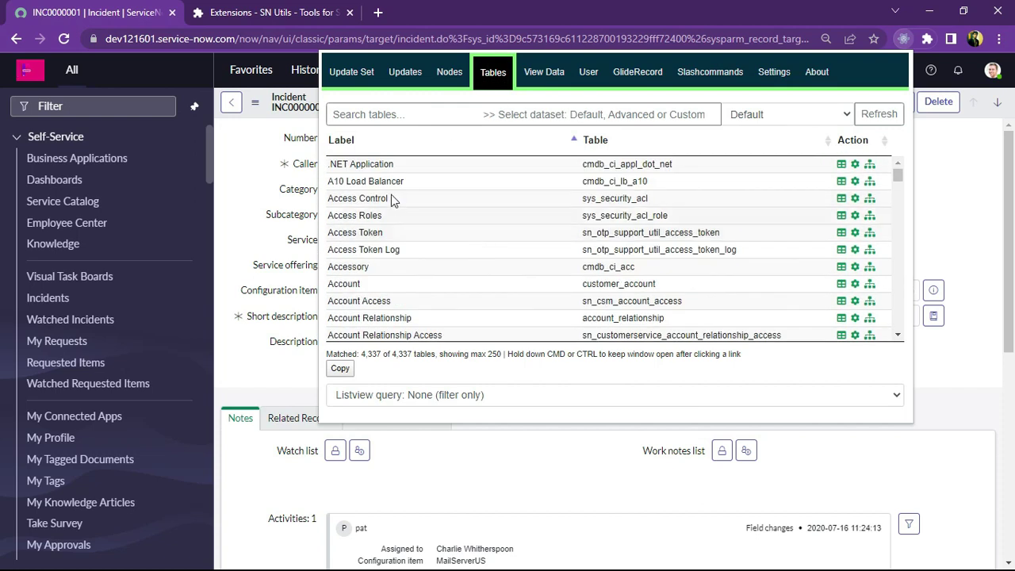
scroll(404, 269, down, 6)
scroll(450, 303, down, 5)
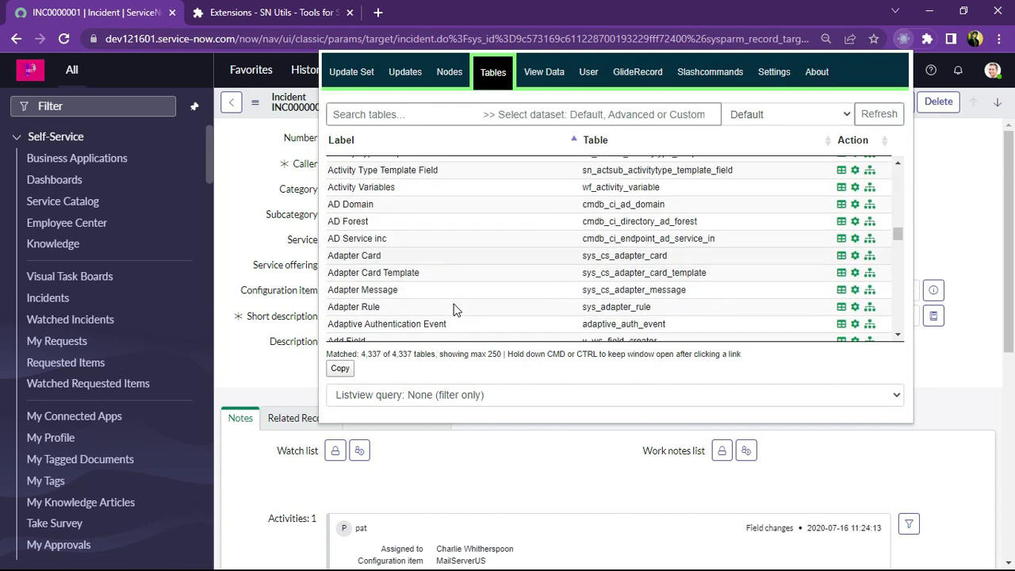
scroll(450, 302, up, 6)
scroll(450, 300, up, 5)
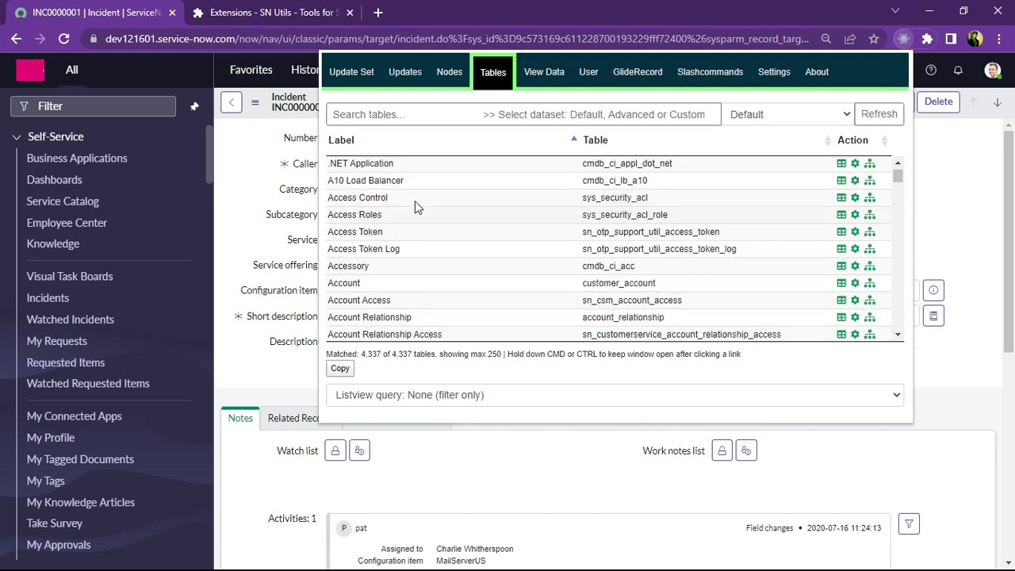
Filter the SN Utils table list by "incident" and copy the matching tables
click(399, 117)
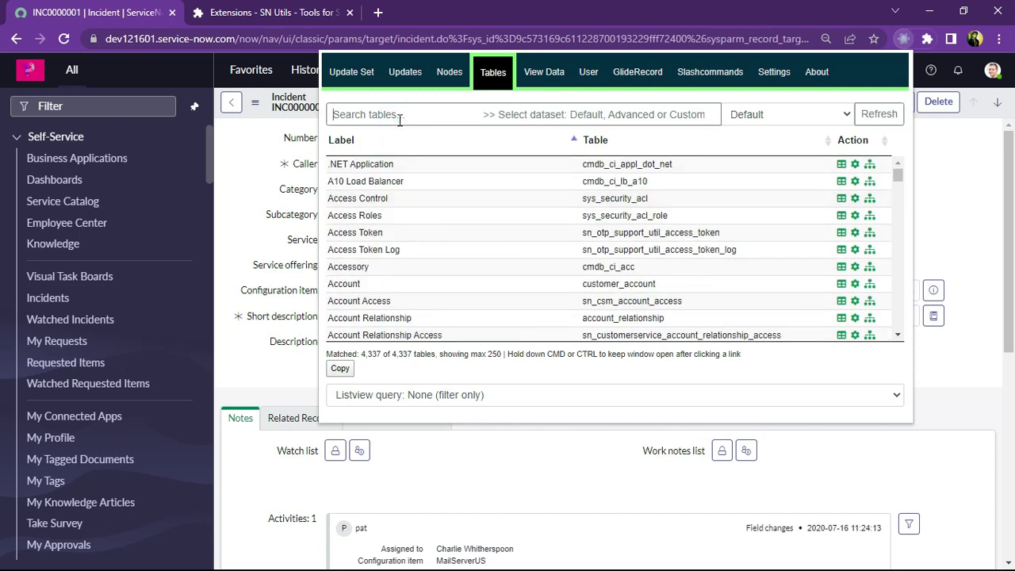
text(inc)
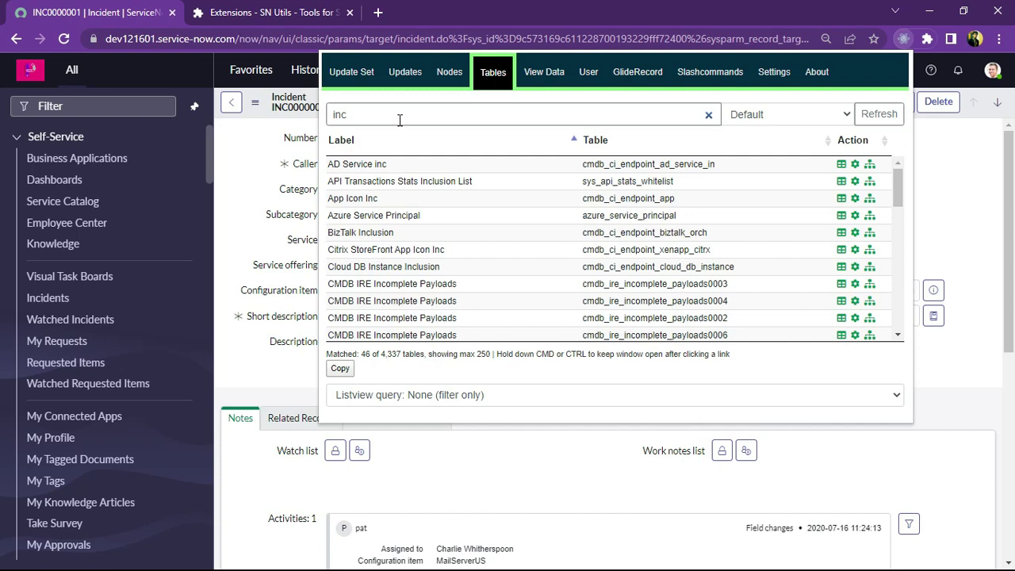
text(ident)
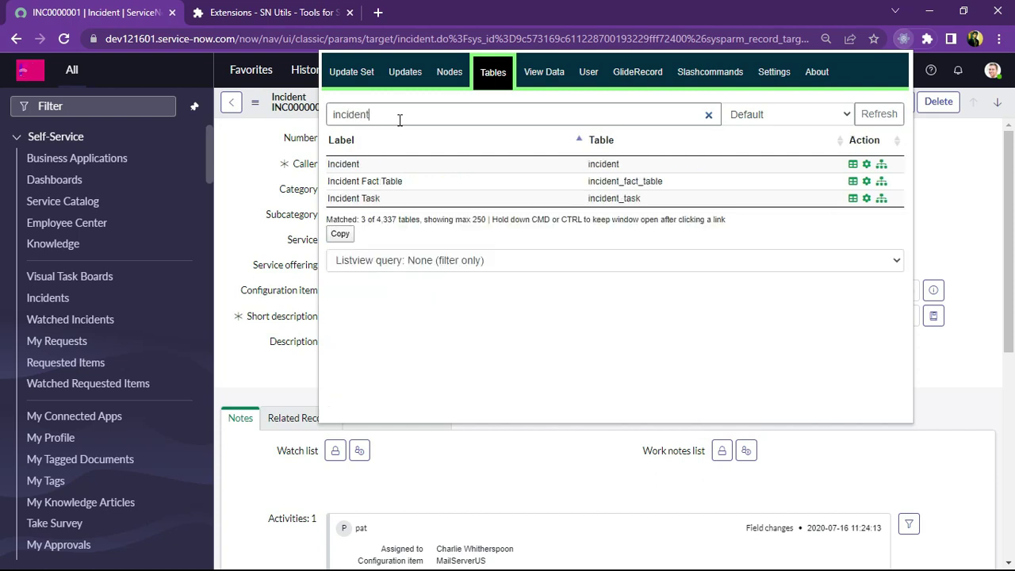
click(347, 165)
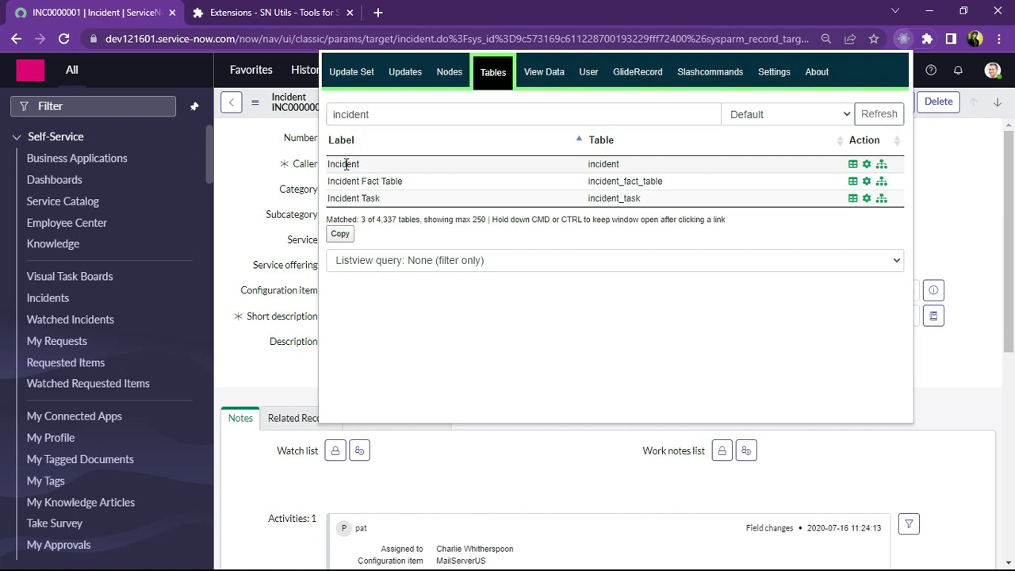
click(617, 162)
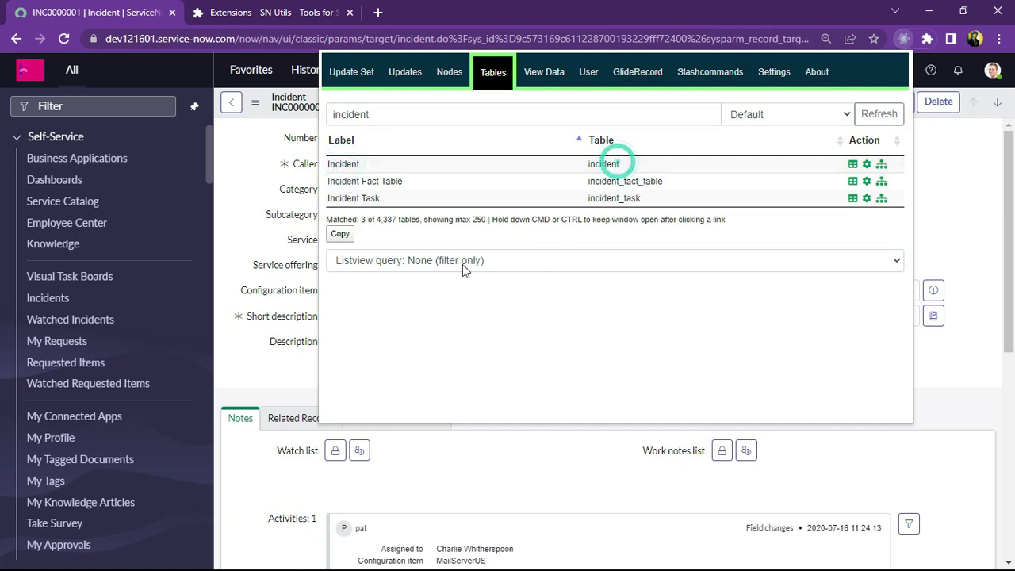
click(340, 234)
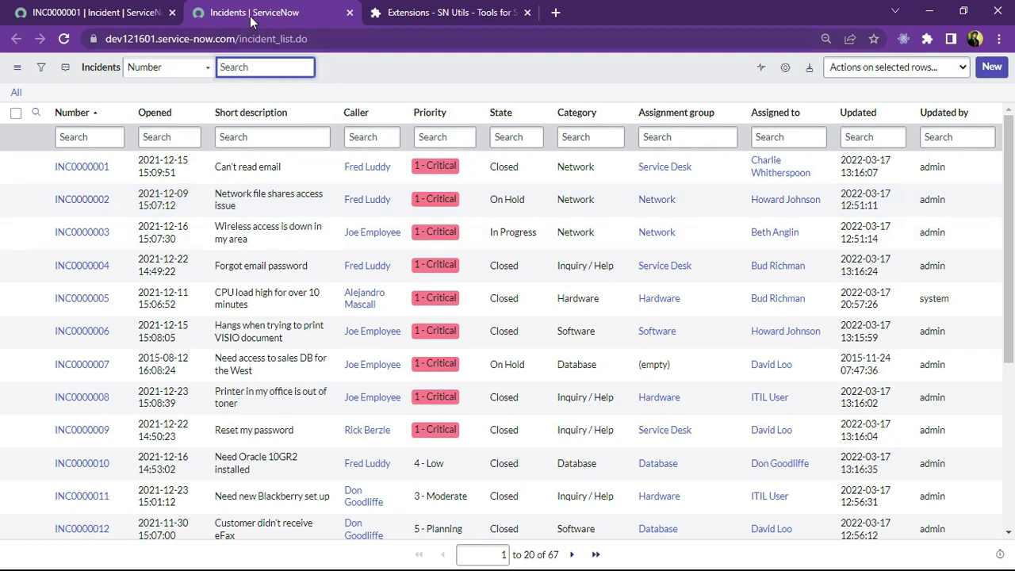
Close the Incidents list tab and examine the incident's field labels, names, types and values in the SN Utils record data view
key(ctrl+w)
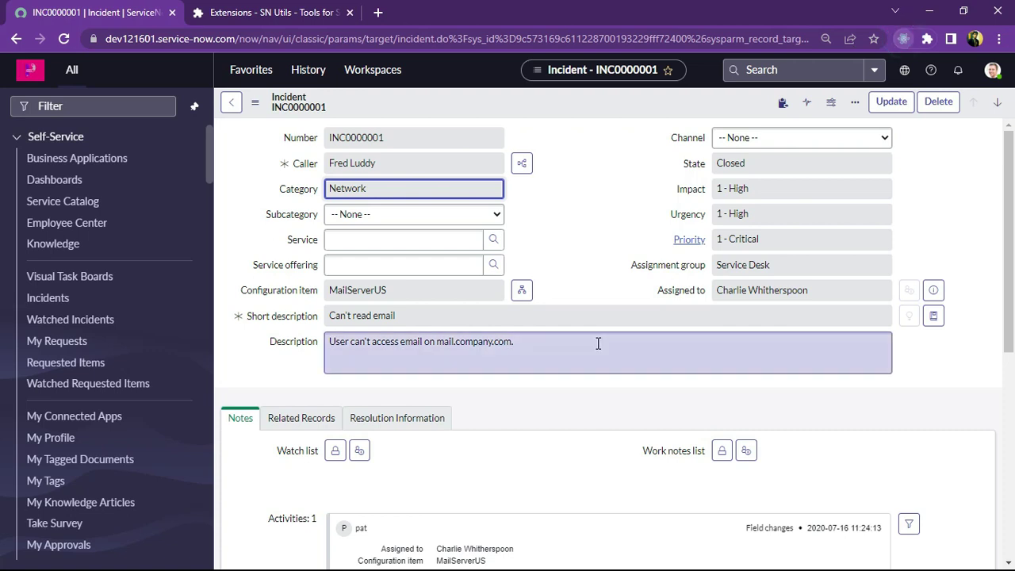
key(ctrl+shift+s)
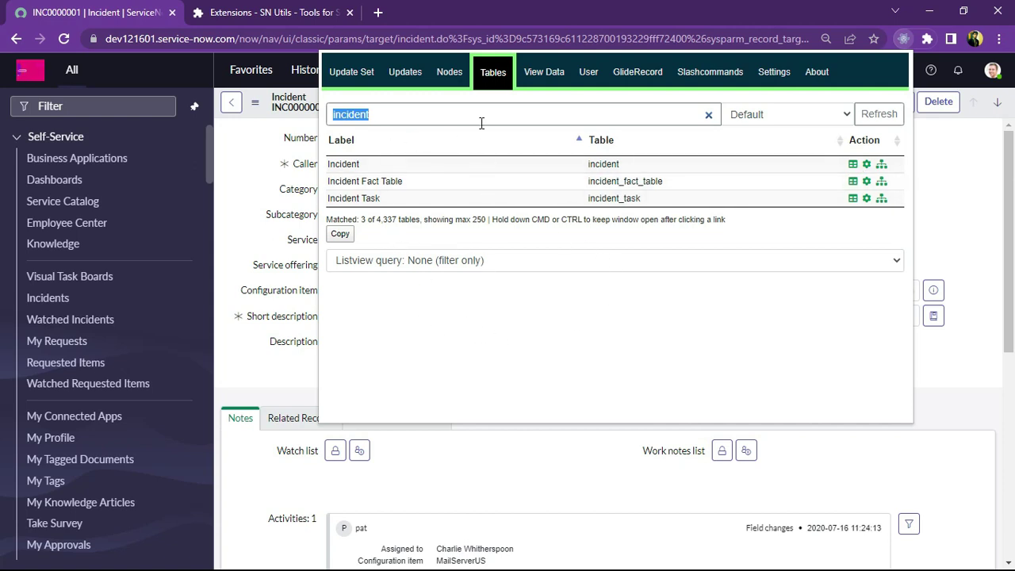
click(543, 72)
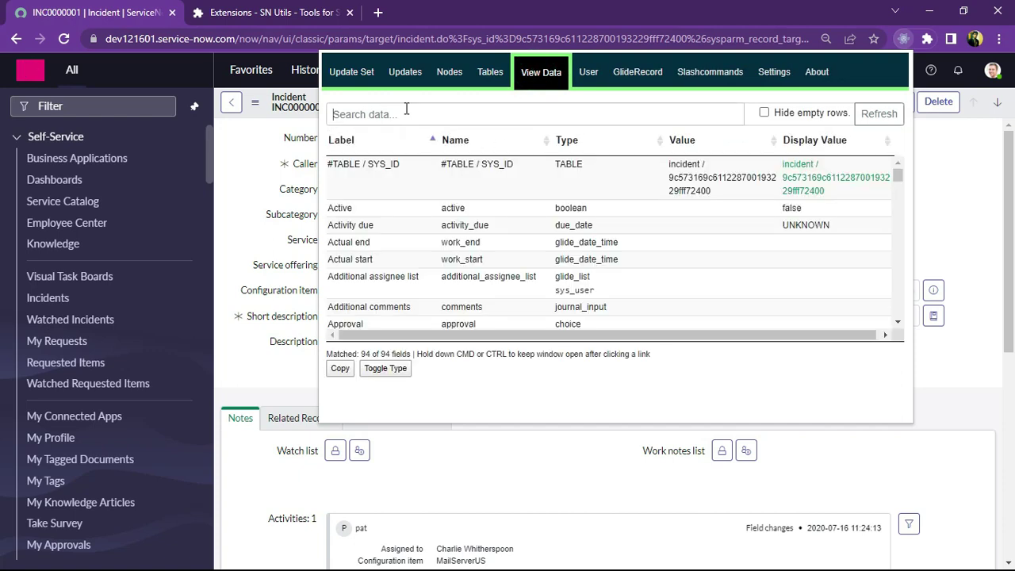
scroll(493, 268, down, 5)
scroll(492, 268, down, 5)
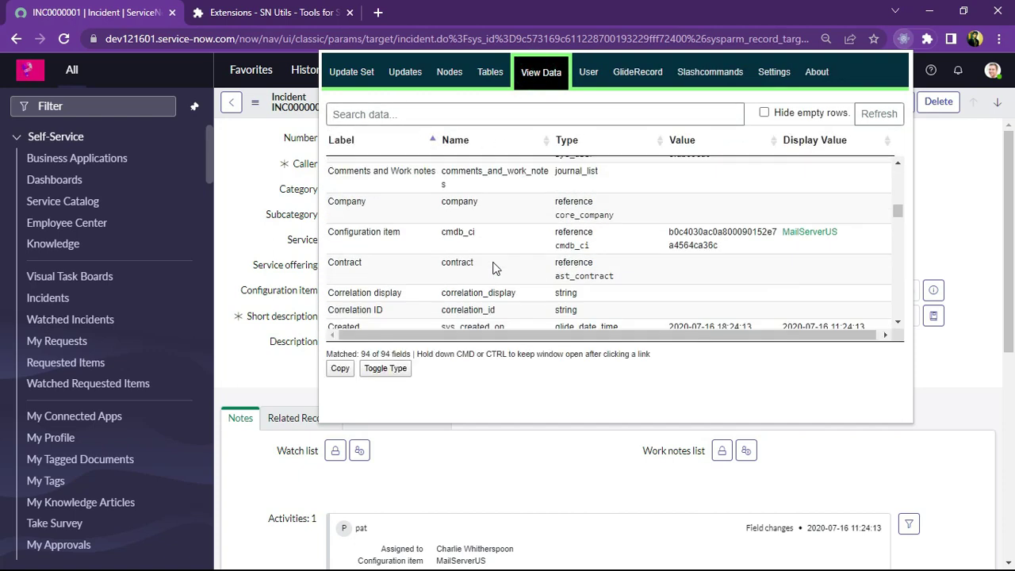
scroll(492, 269, up, 5)
scroll(493, 269, up, 5)
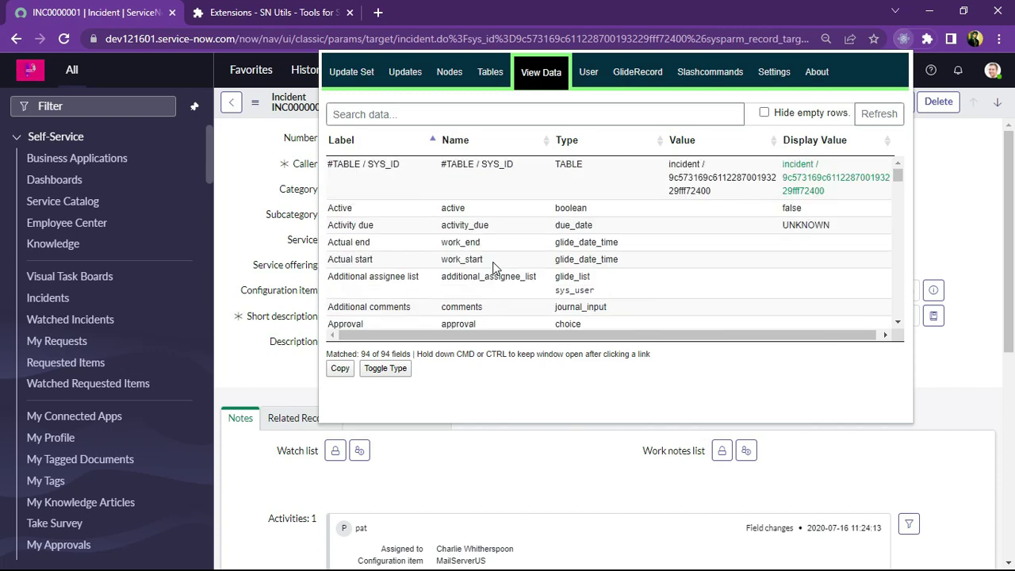
scroll(493, 268, down, 15)
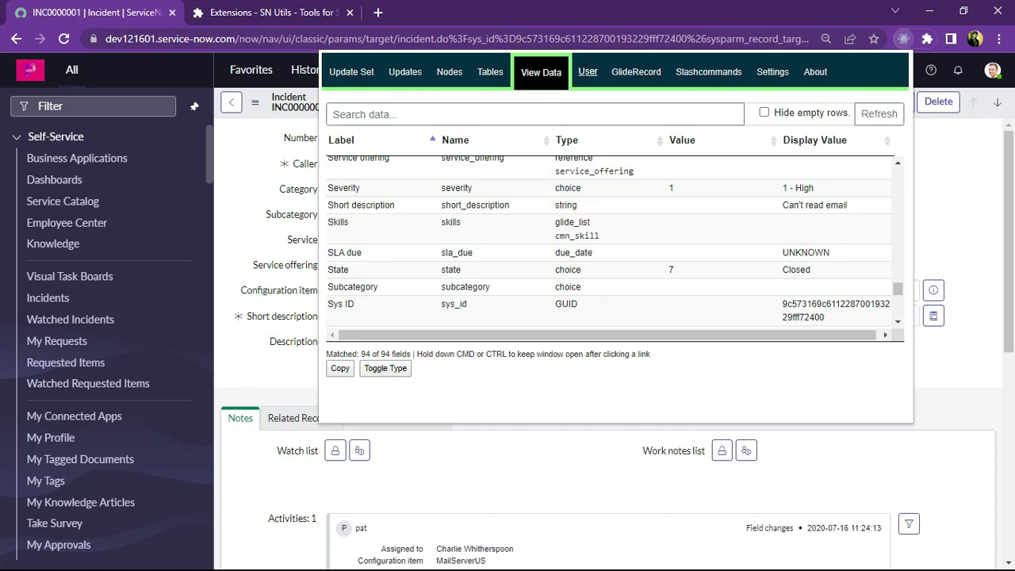
Look up a user in SN Utils by entering the person's username
click(584, 73)
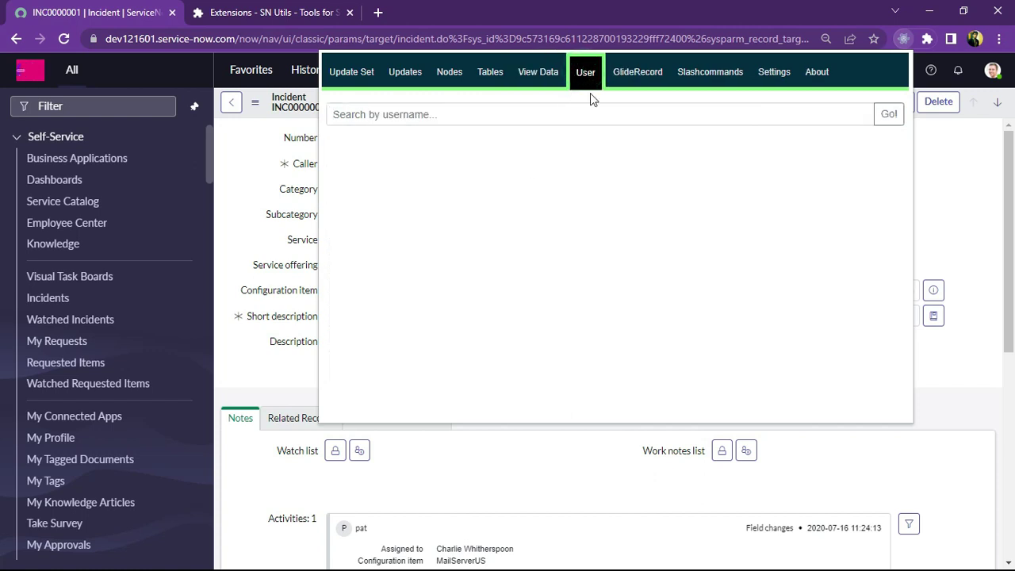
click(461, 118)
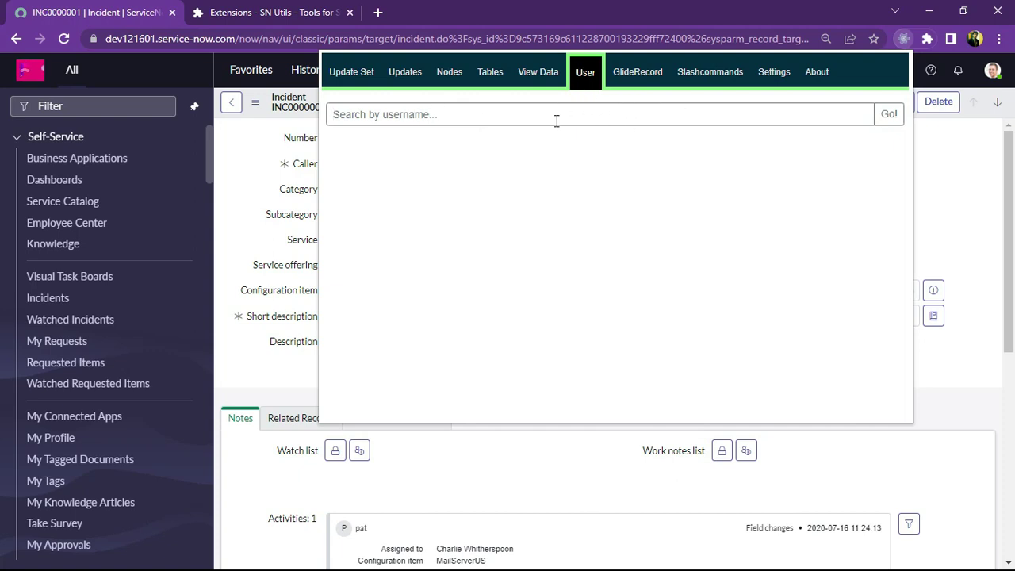
text(adela)
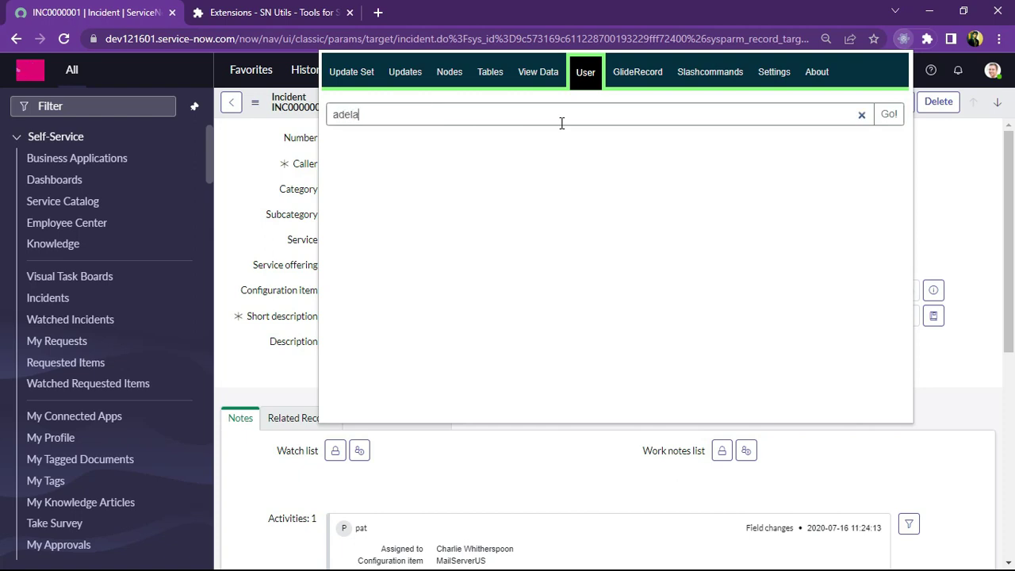
click(894, 125)
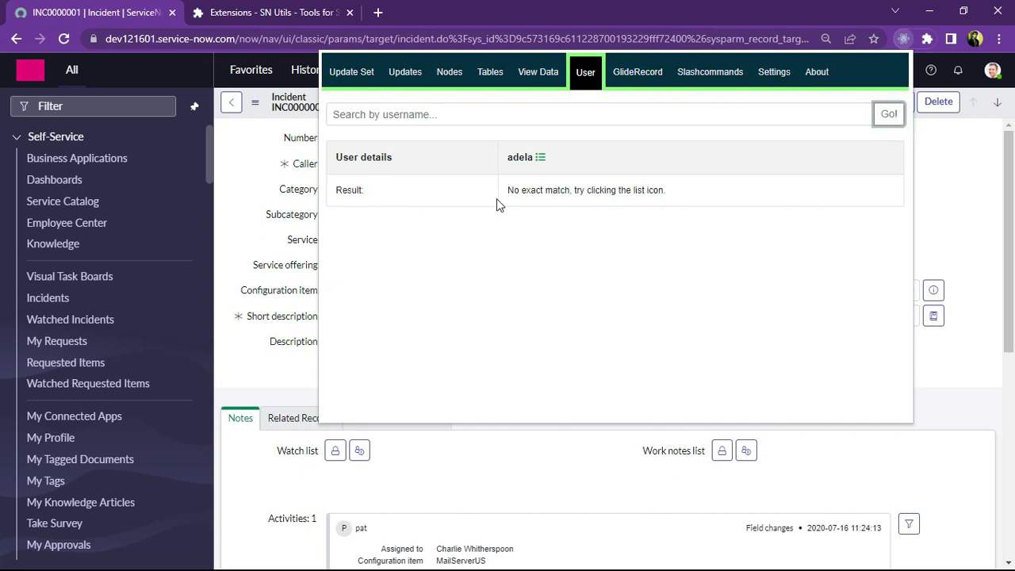
Read the result returned by the user lookup
drag(508, 193, 665, 194)
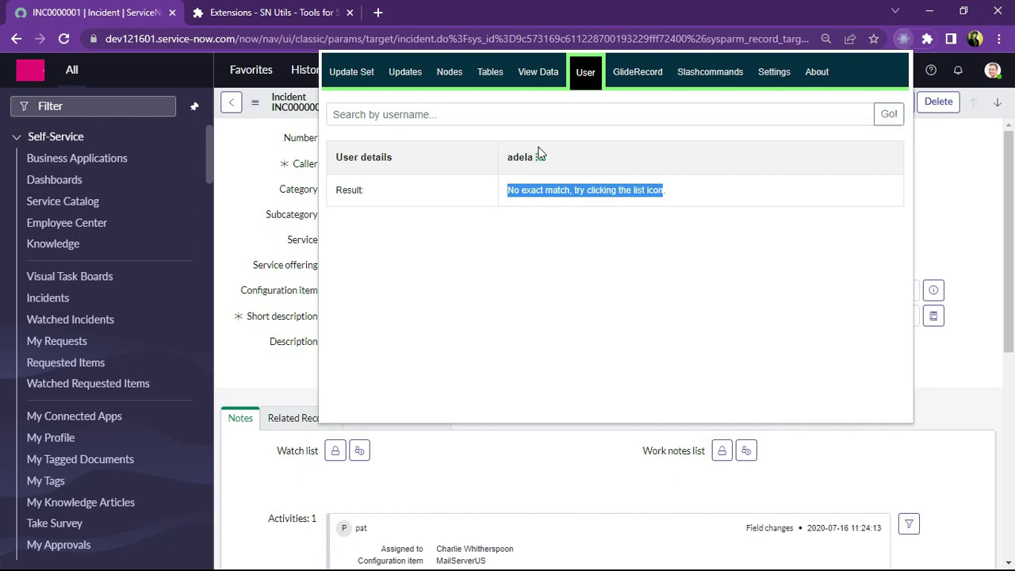
click(384, 116)
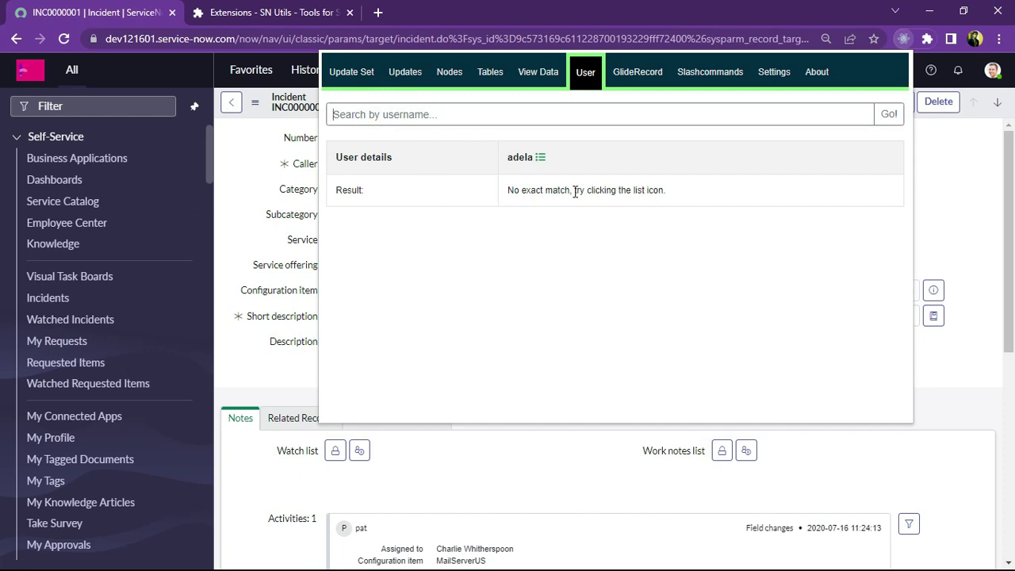
Examine the GlideRecord template generated for the current incident, from its variable declaration through all the field value lines
click(637, 72)
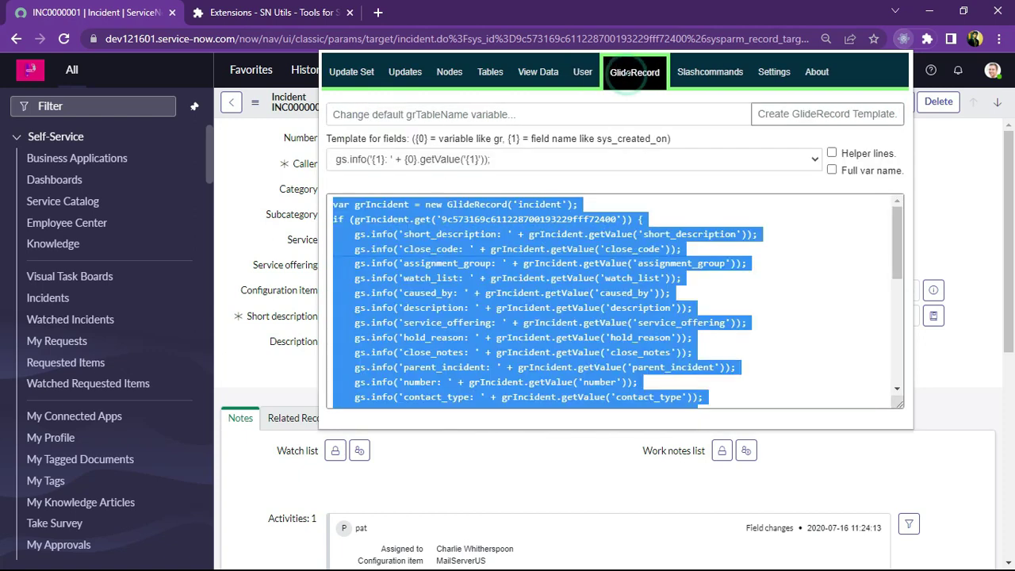
click(764, 326)
scroll(764, 326, down, 5)
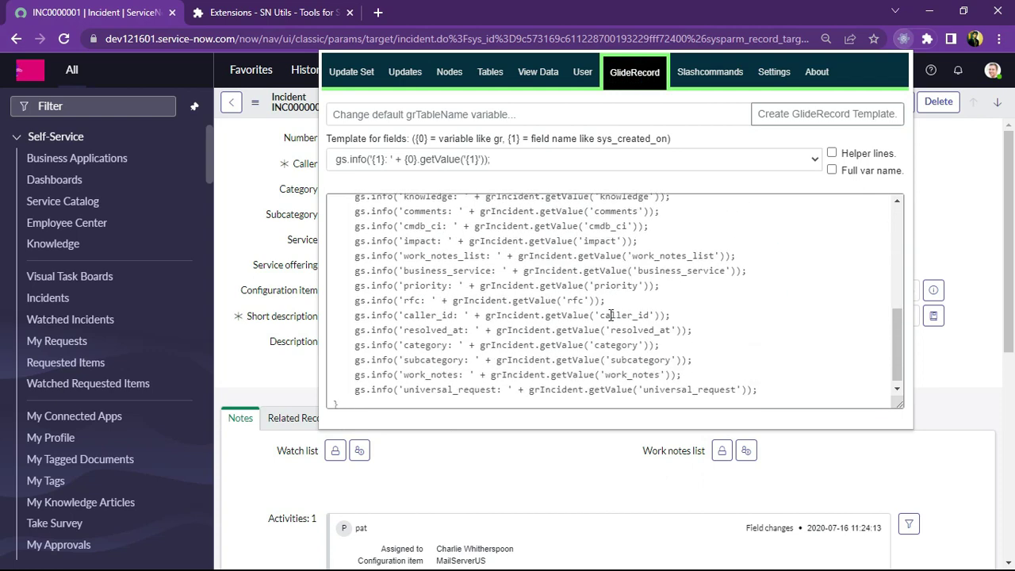
scroll(611, 318, up, 8)
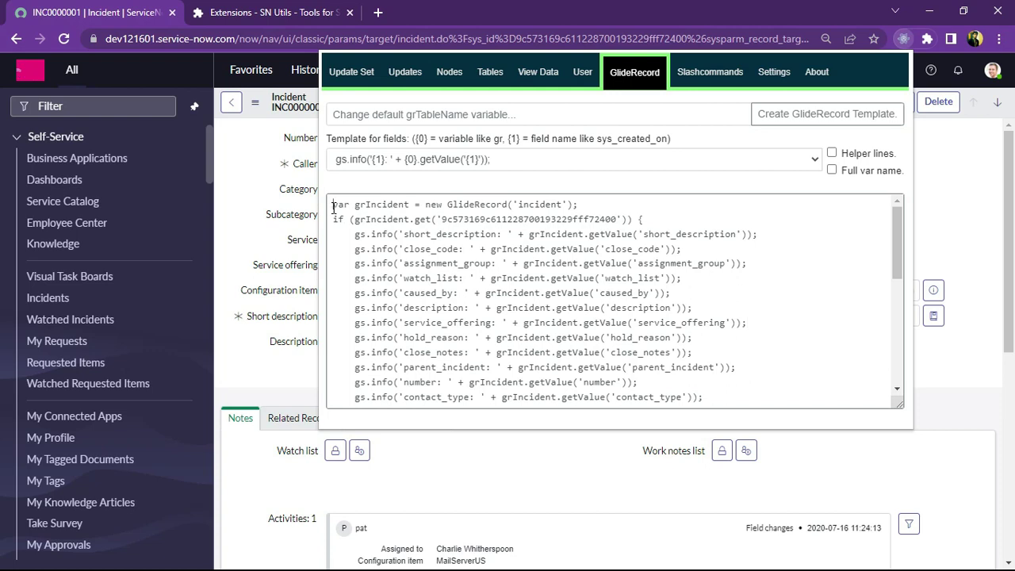
drag(333, 207, 582, 208)
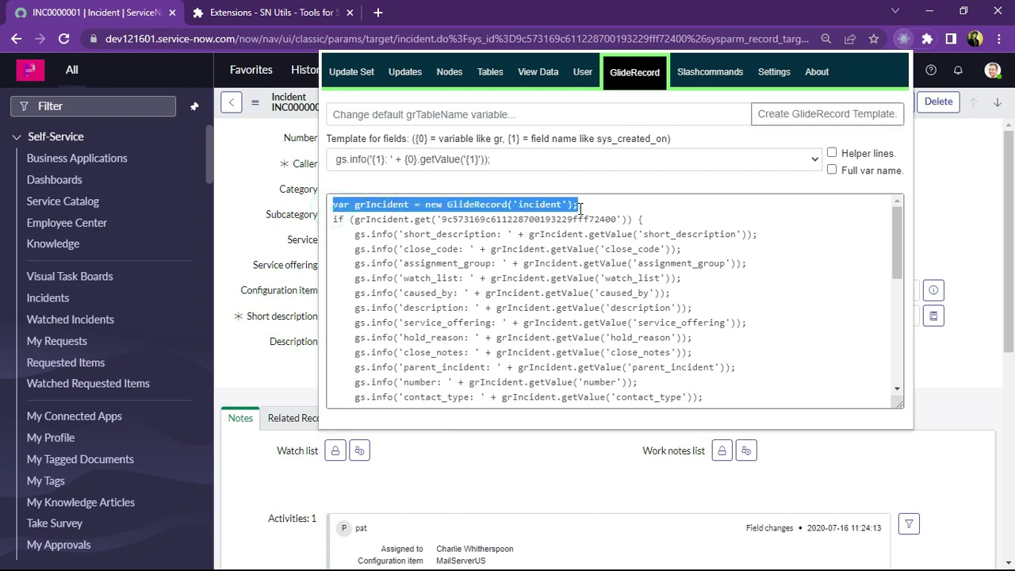
click(581, 208)
scroll(581, 333, down, 7)
scroll(581, 335, up, 7)
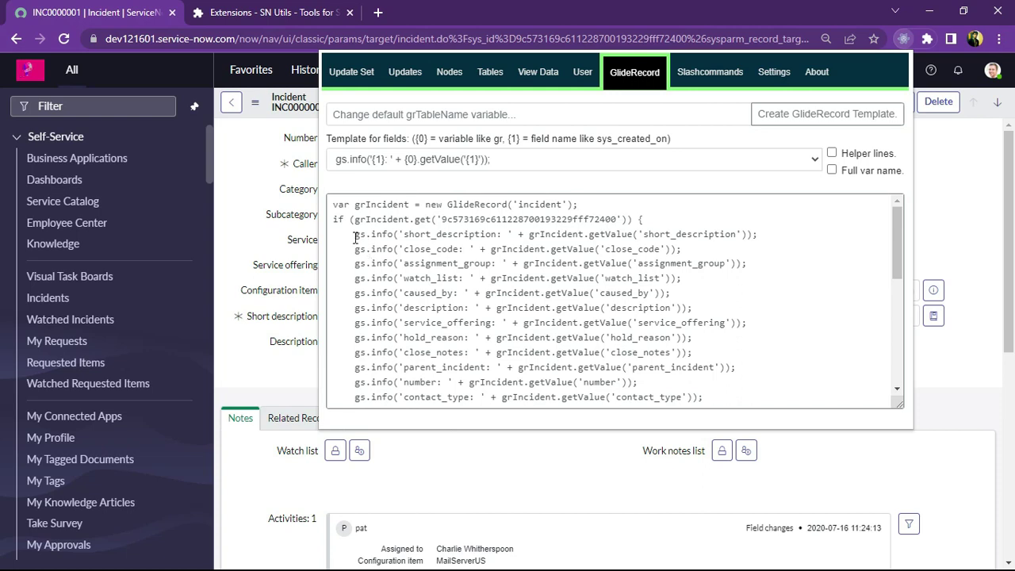
drag(354, 236, 618, 380)
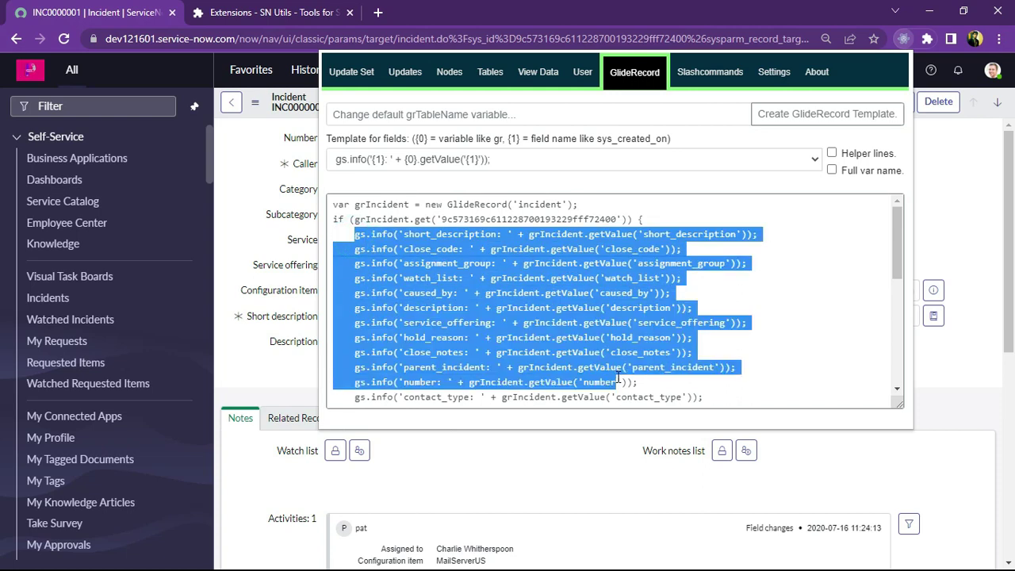
click(672, 293)
scroll(635, 293, down, 8)
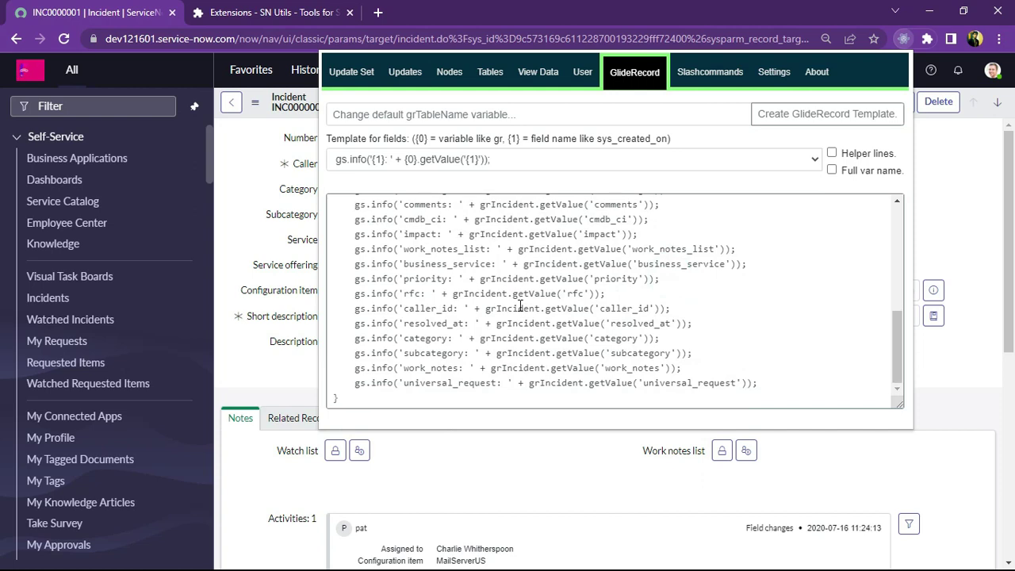
scroll(523, 313, up, 8)
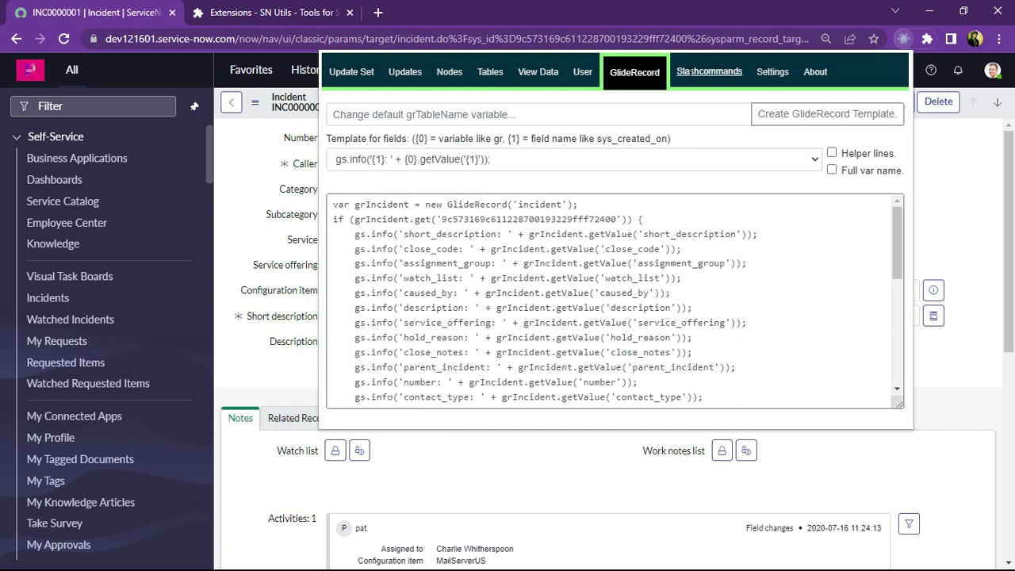
Browse the SN Utils list of existing slashcommands with their details
click(698, 71)
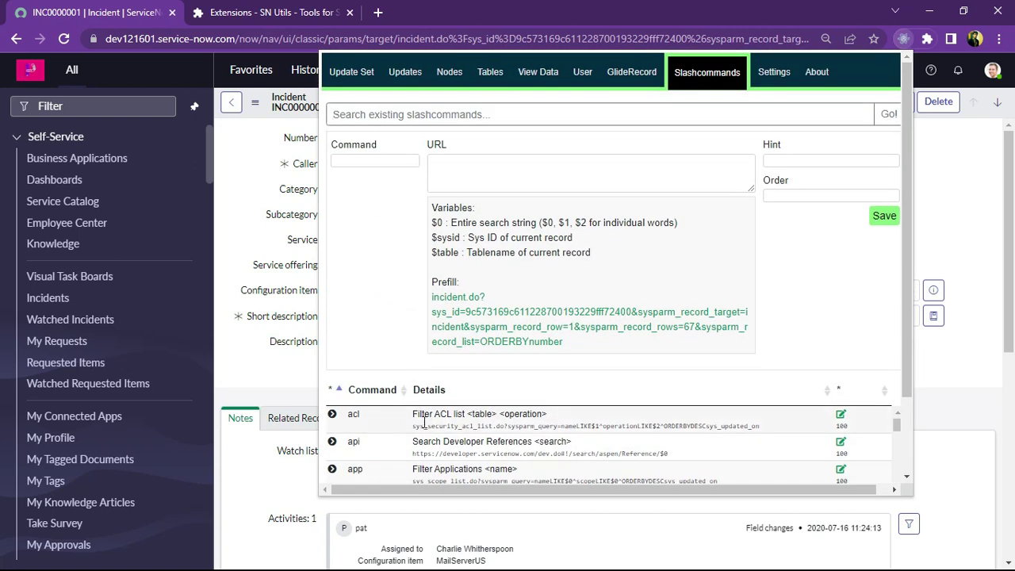
scroll(466, 418, down, 2)
scroll(467, 418, down, 8)
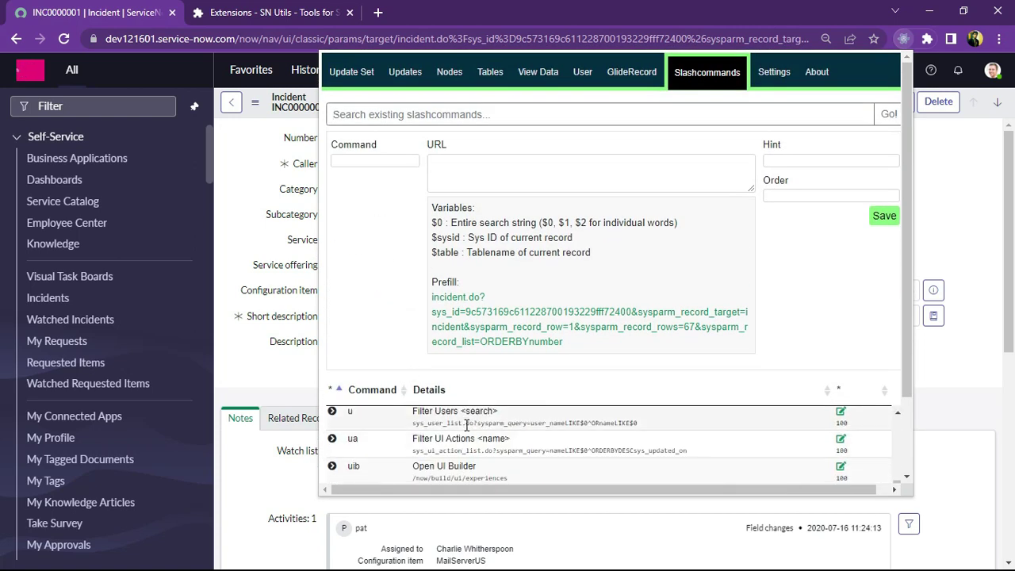
scroll(467, 425, down, 10)
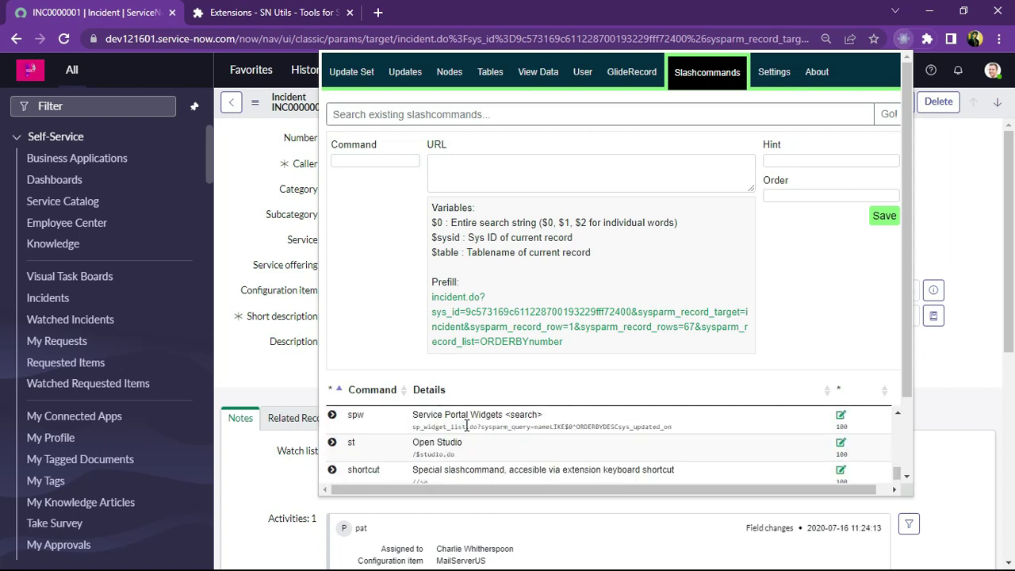
Search the slashcommands for "/sp" and open the Service Portal command's definition for editing
click(443, 115)
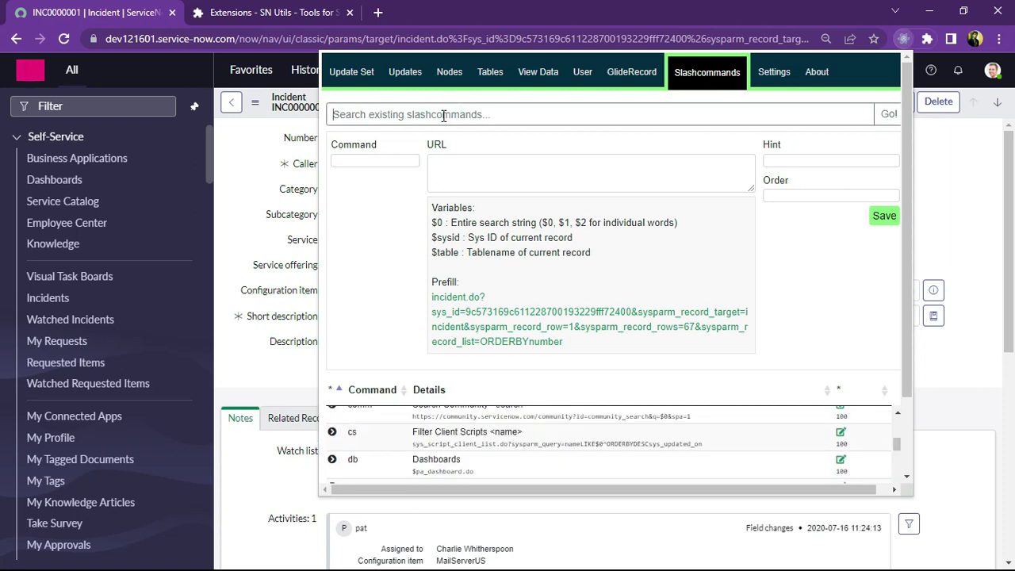
text(/)
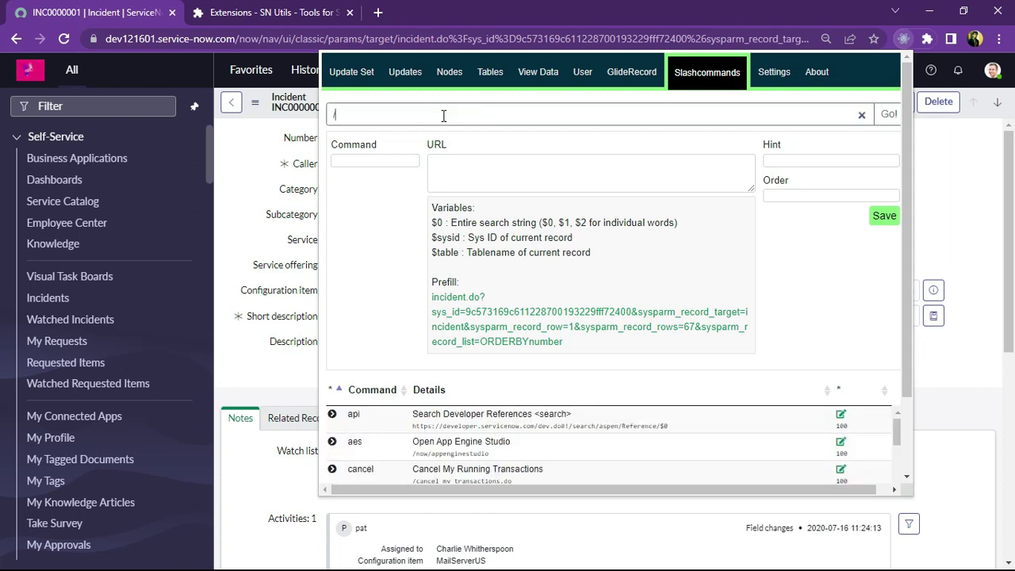
text(sp)
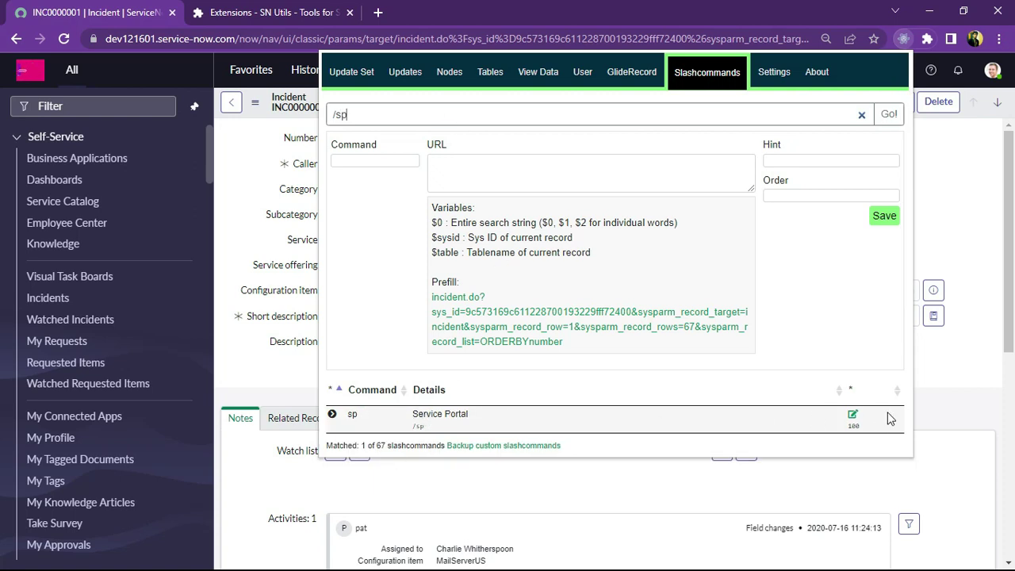
click(853, 417)
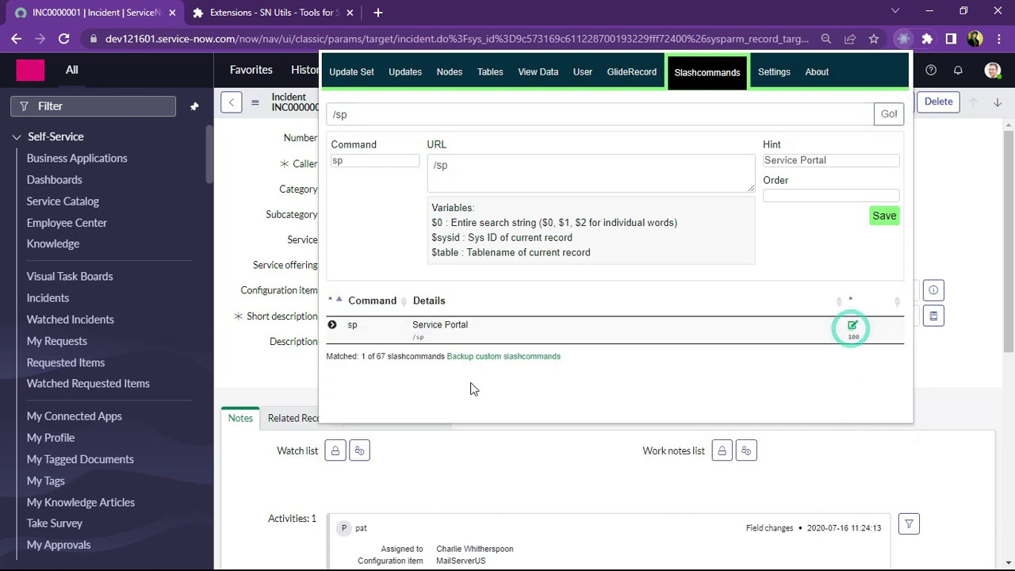
triple_click(466, 325)
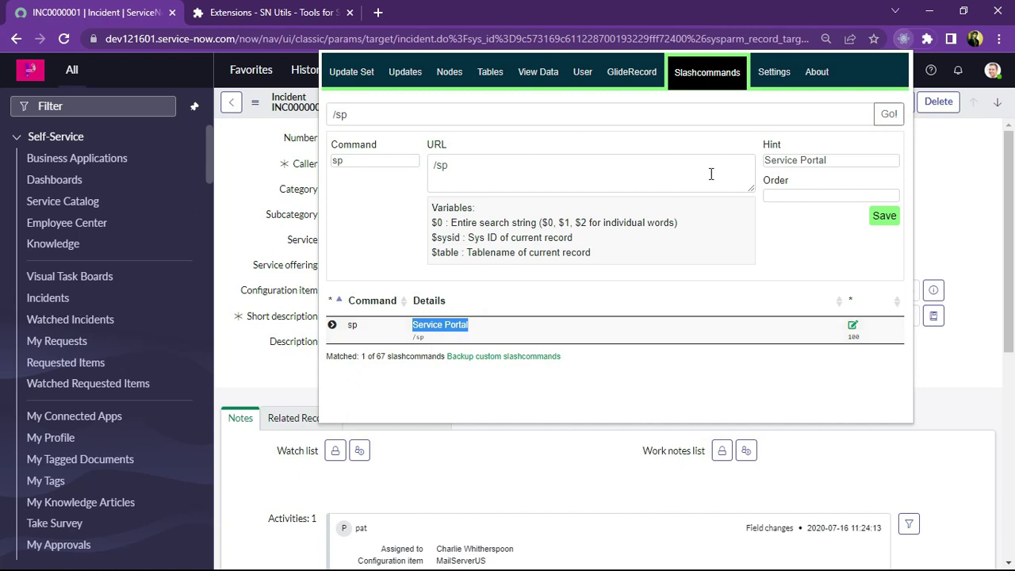
Change the slashcommand search to "/sys_u"
click(374, 161)
click(374, 116)
key(BackSpace)
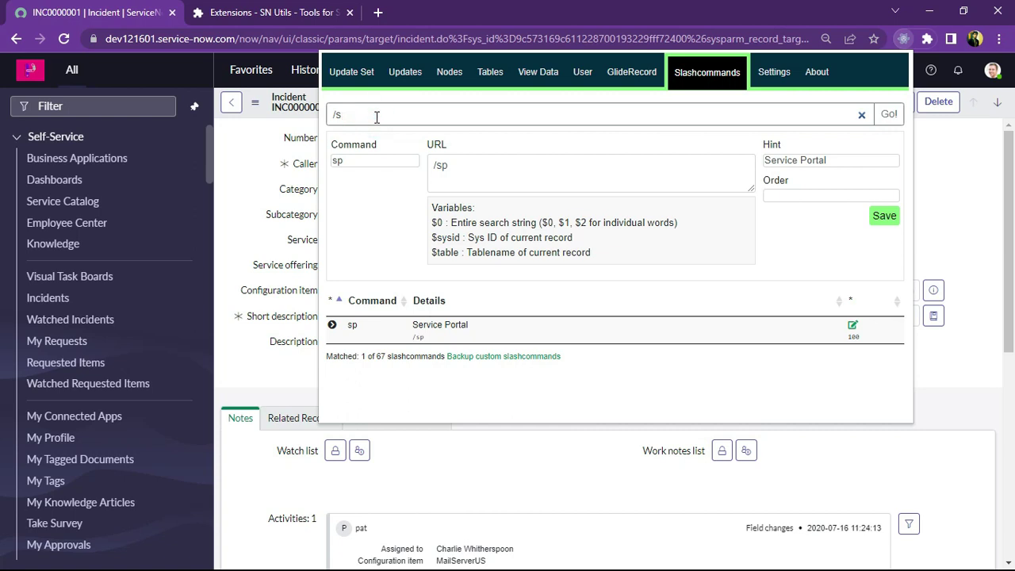
key(BackSpace)
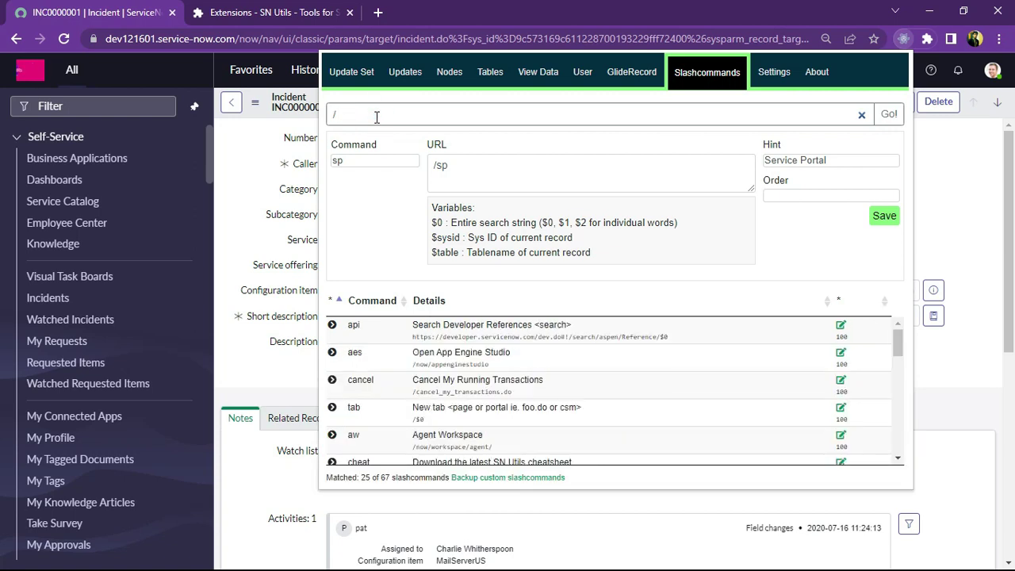
text(sys_u)
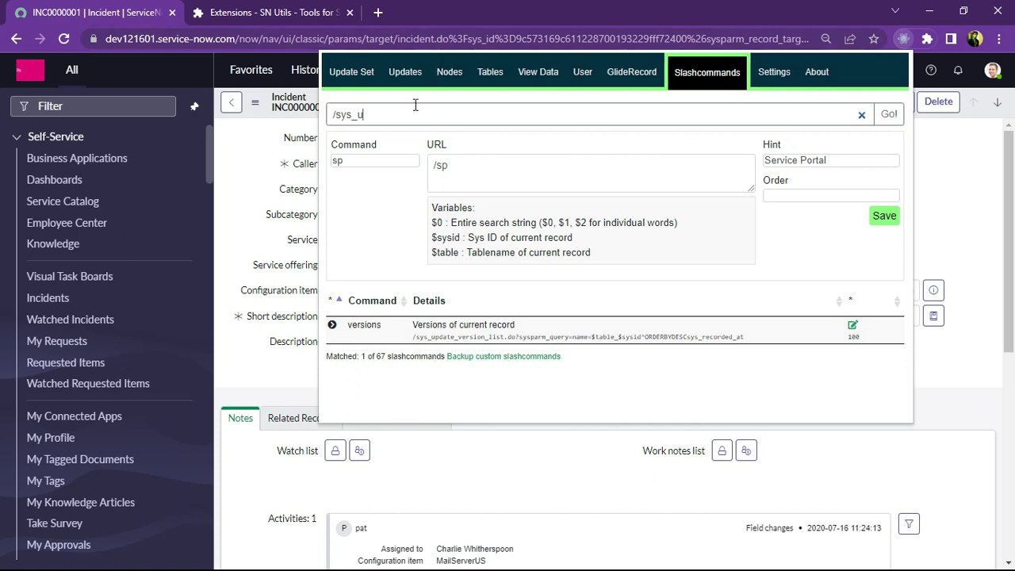
Shorten the slashcommand search to "/" and look through the matching commands
key(BackSpace)
key(BackSpace)
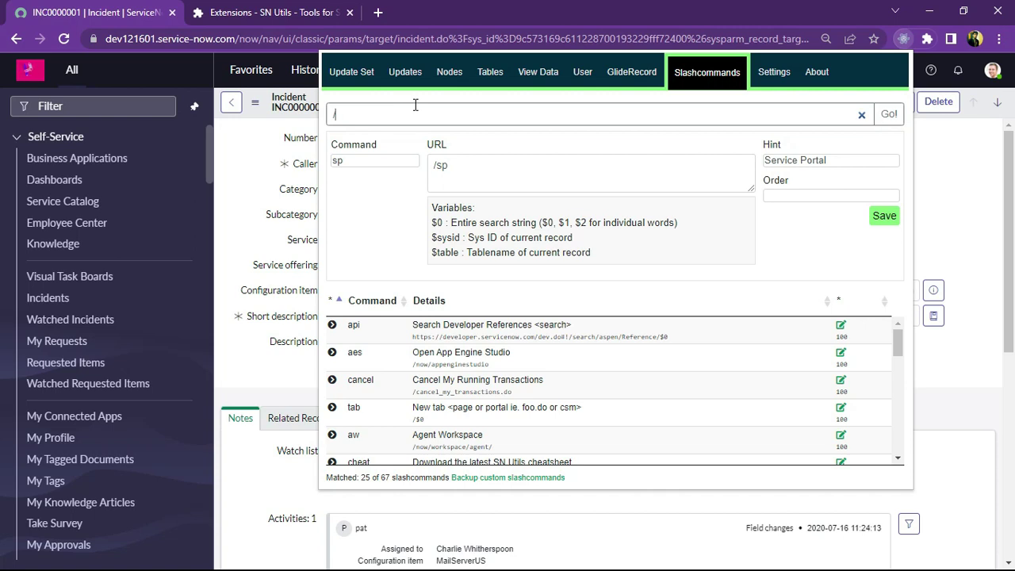
scroll(545, 394, down, 7)
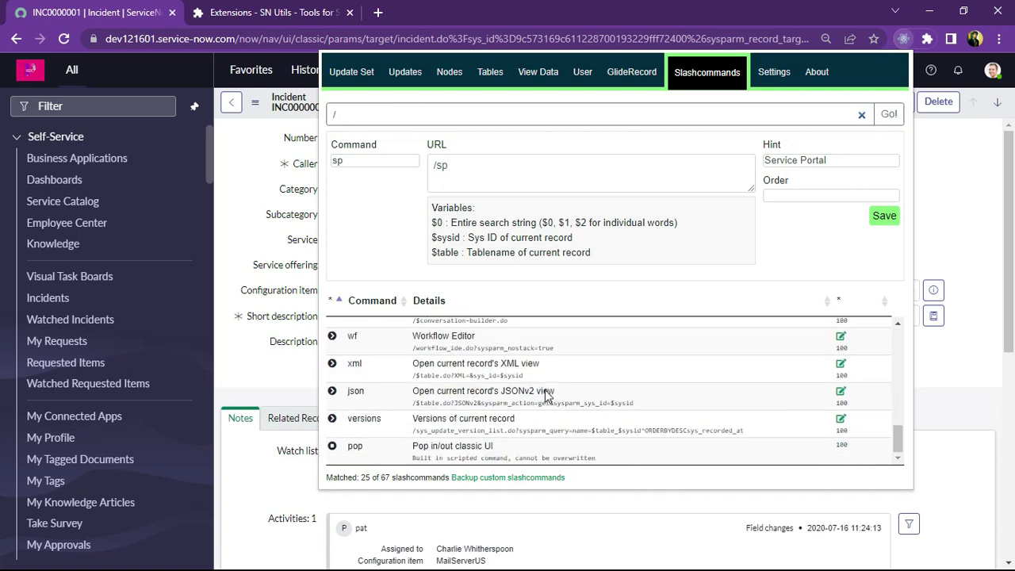
scroll(546, 394, up, 3)
Review the SN Utils settings, including the option for SN-ScriptSync buttons (VS Code)
click(773, 72)
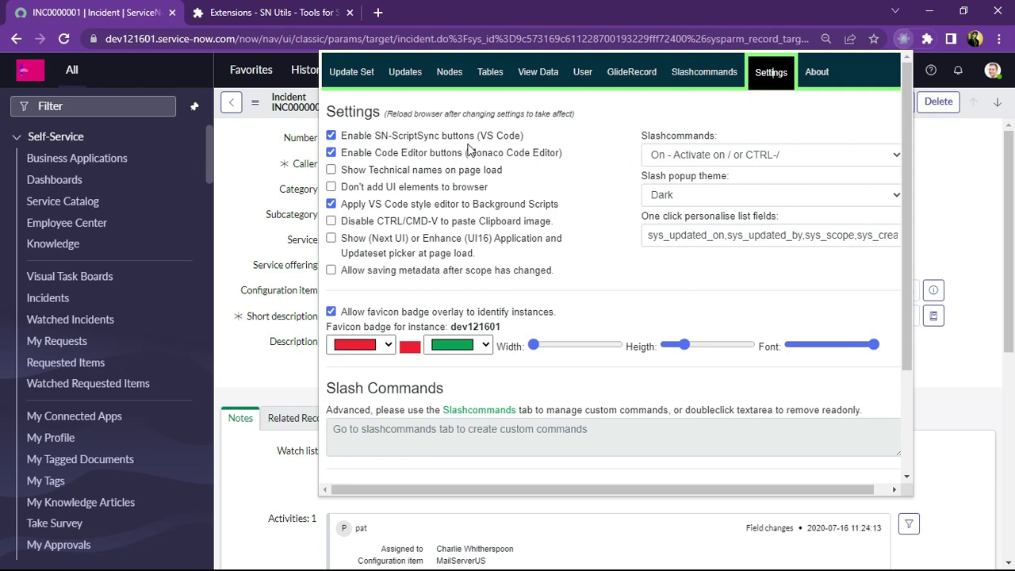
drag(483, 140, 526, 138)
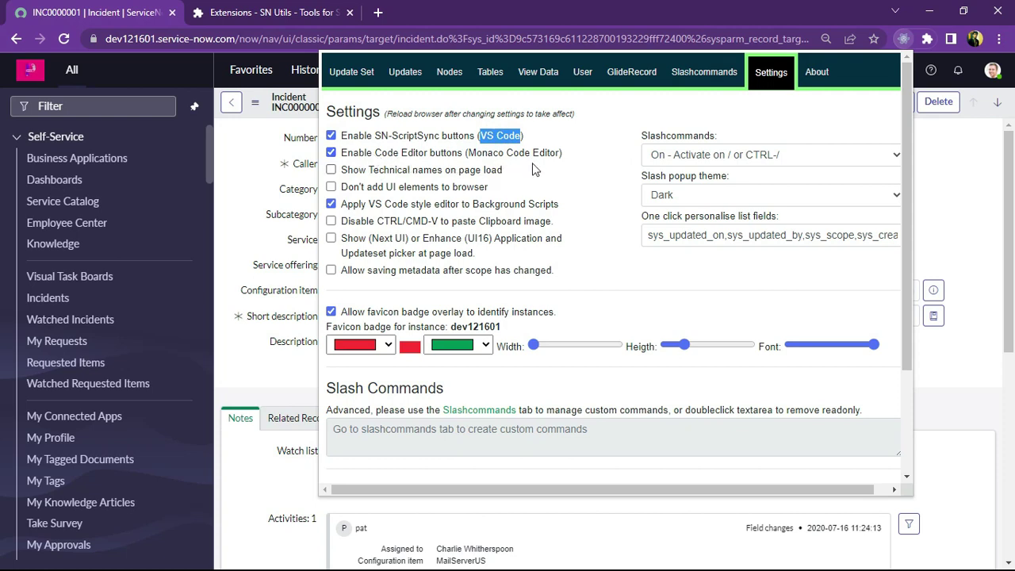
click(494, 183)
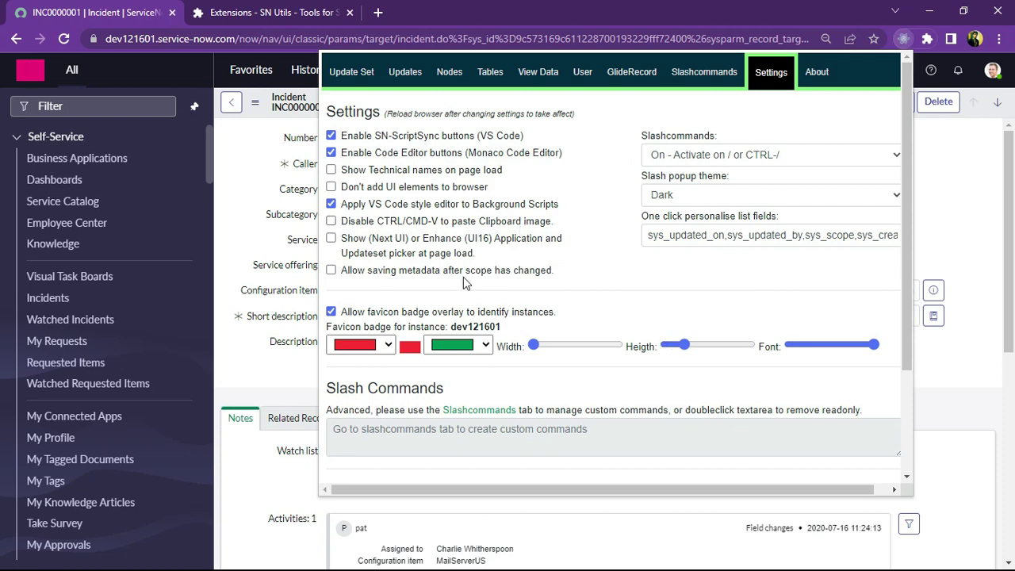
Enable showing the Application and Updateset picker at page load, close SN Utils and load the ServiceNow home page
mouse_move(482, 256)
click(330, 238)
click(952, 231)
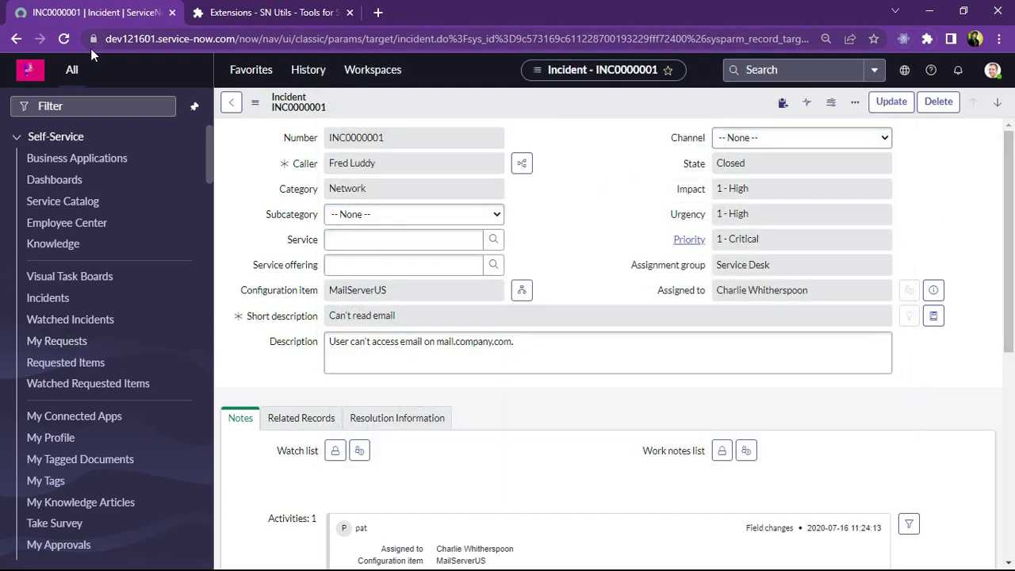
click(30, 69)
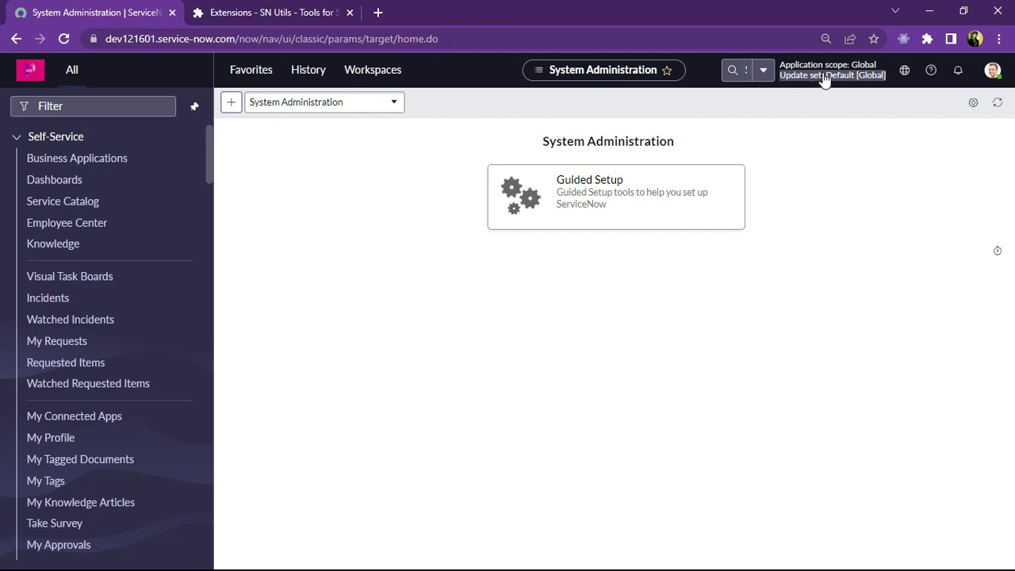
Reopen SN Utils and review its About information and its settings
click(903, 38)
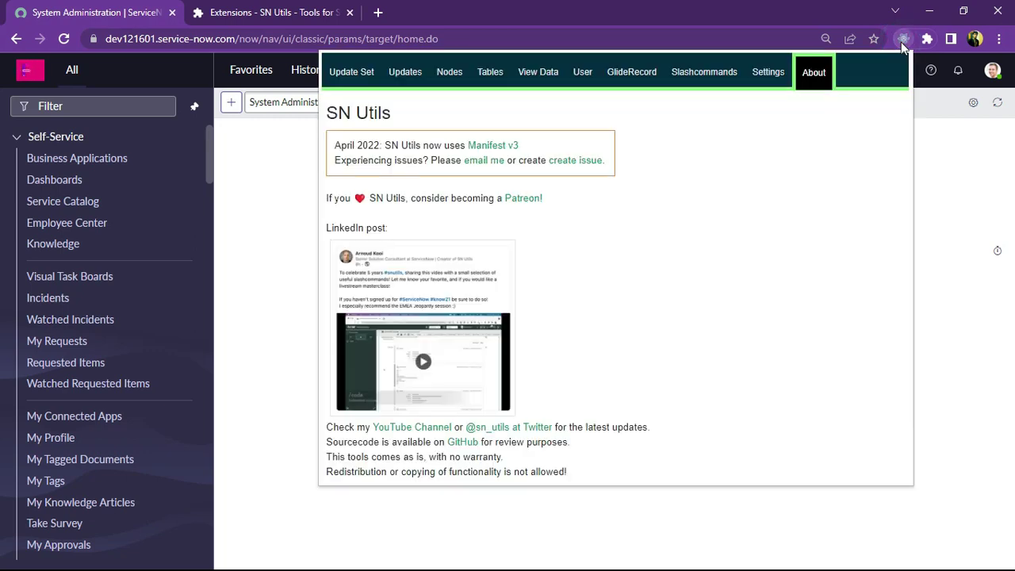
scroll(468, 355, down, 3)
scroll(468, 354, up, 3)
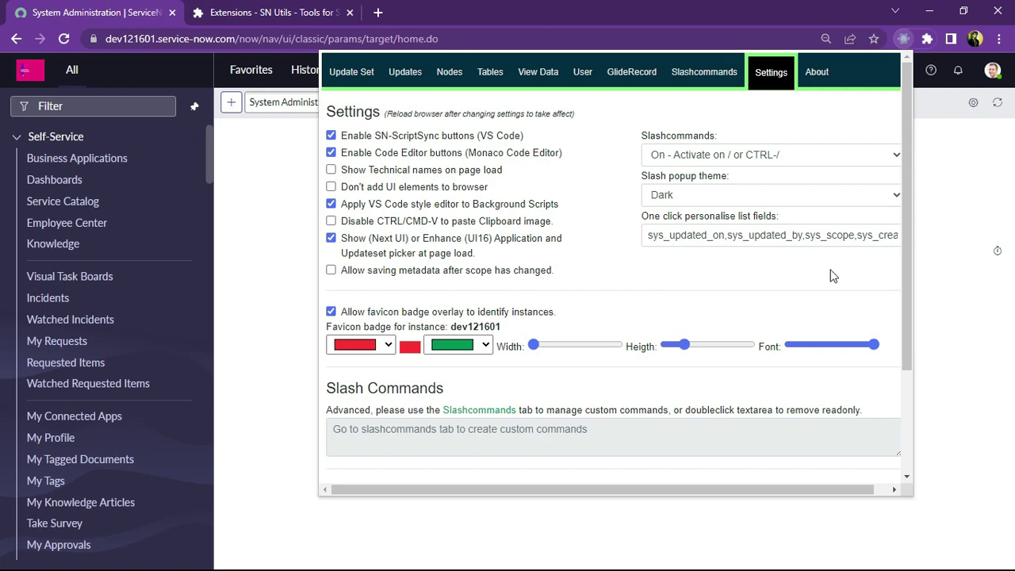
scroll(433, 290, down, 1)
scroll(489, 307, up, 1)
Examine the slash popup theme choices, the one-click personalise list fields and the shortcuts section in the settings
click(696, 201)
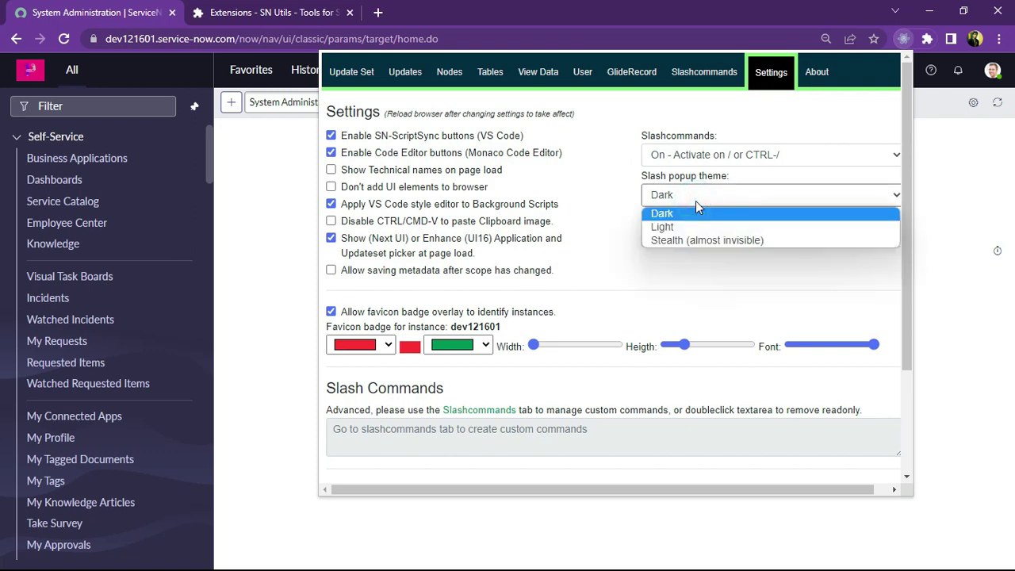
click(696, 201)
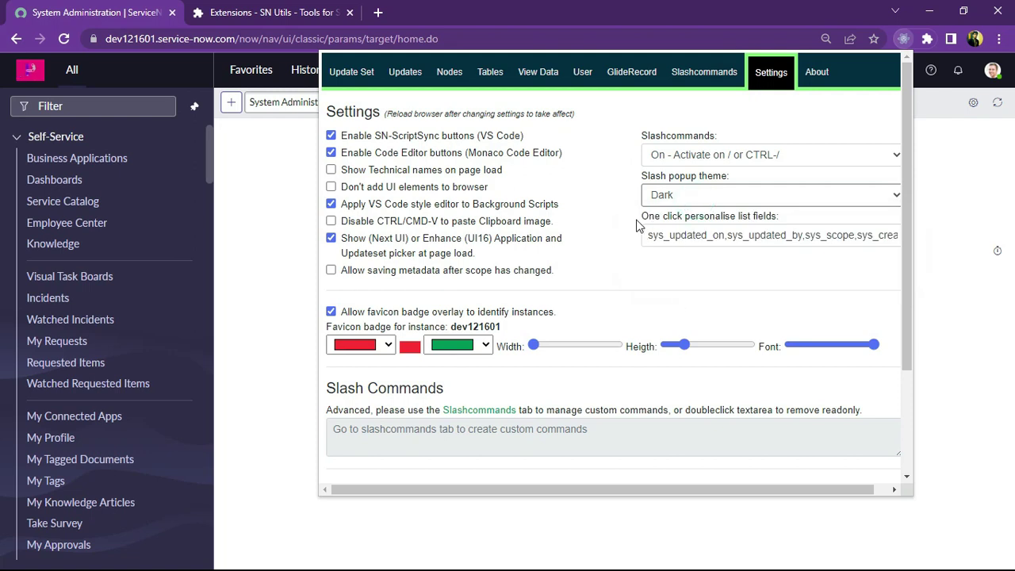
drag(745, 235, 853, 241)
click(875, 240)
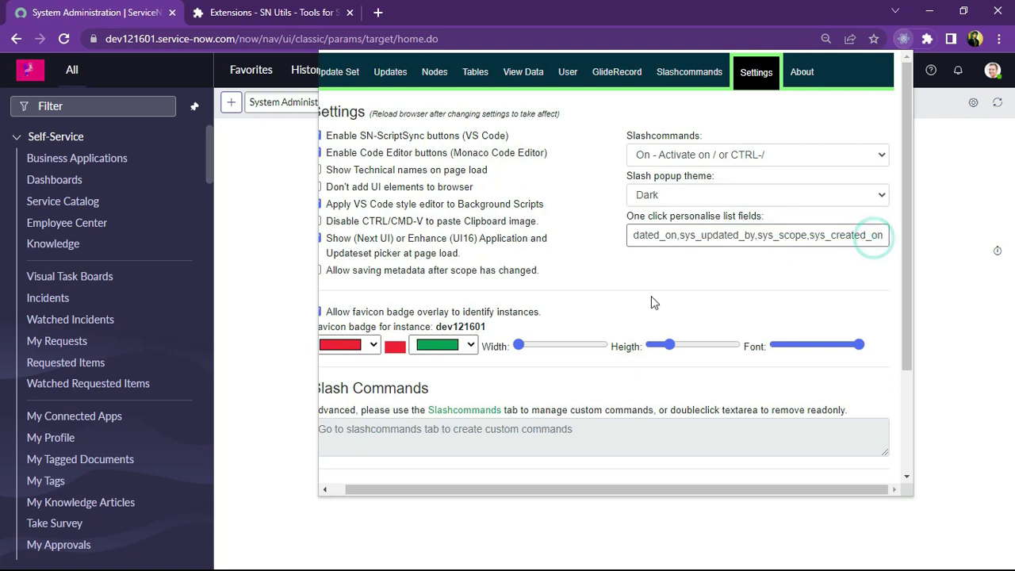
scroll(652, 296, down, 1)
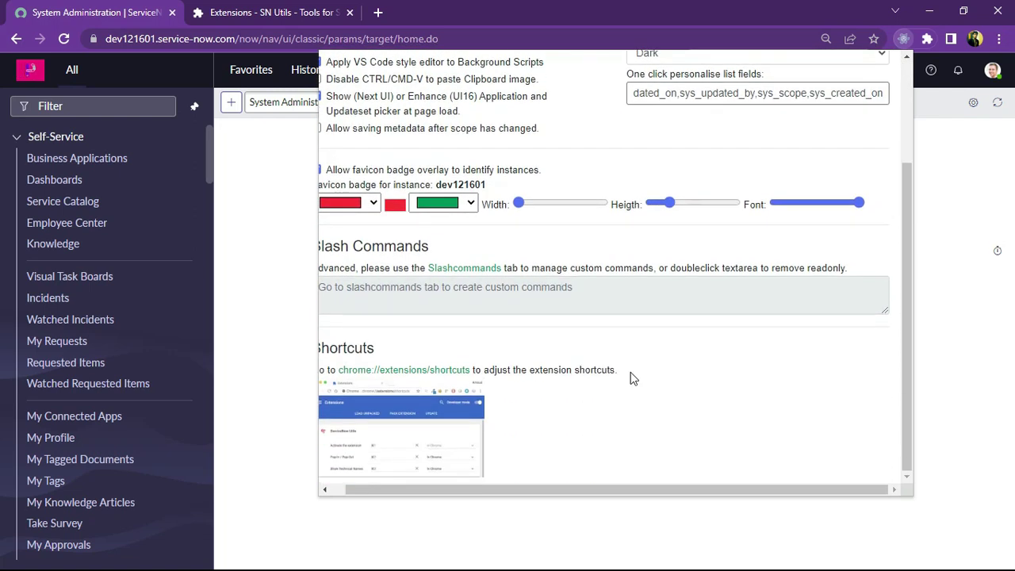
scroll(632, 373, up, 1)
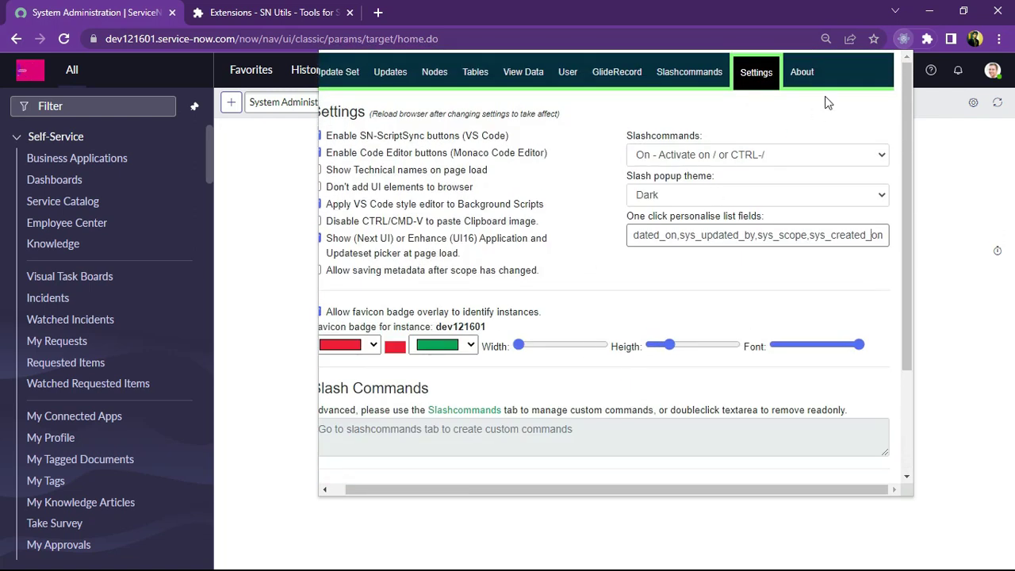
Close SN Utils, filter the navigator for incident and open INC0000001 from the list of all incidents
click(902, 40)
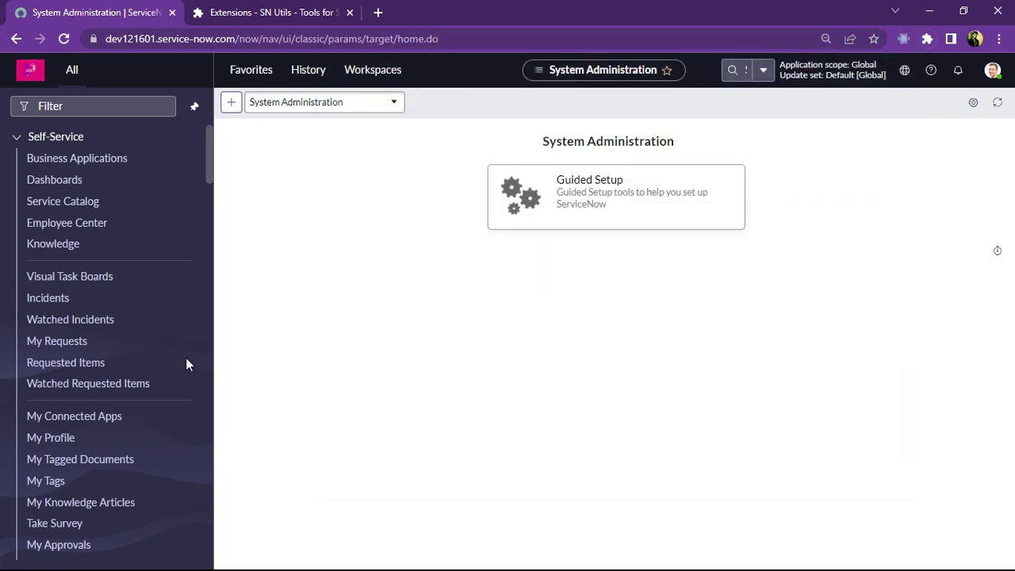
click(85, 113)
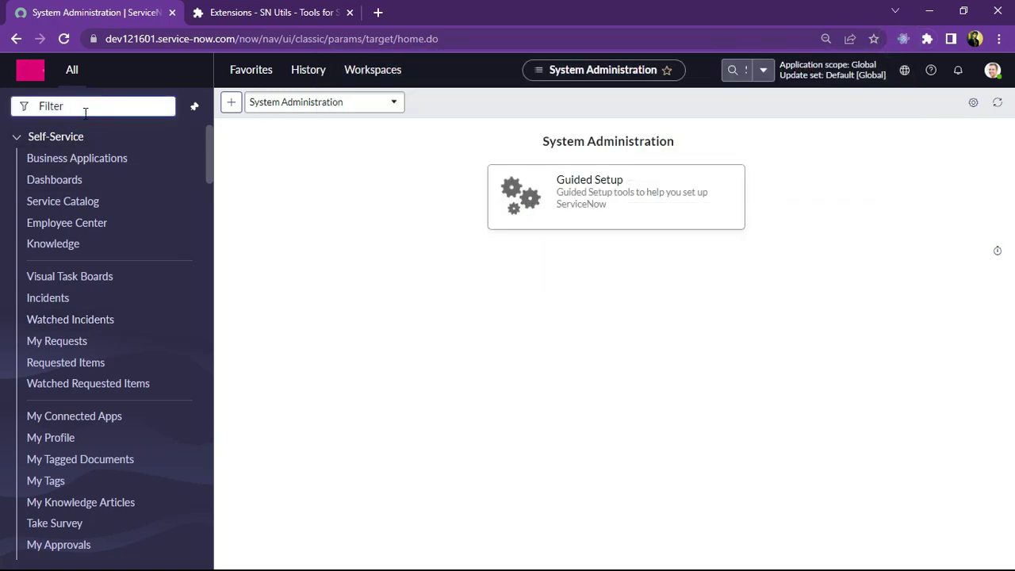
text(lncident)
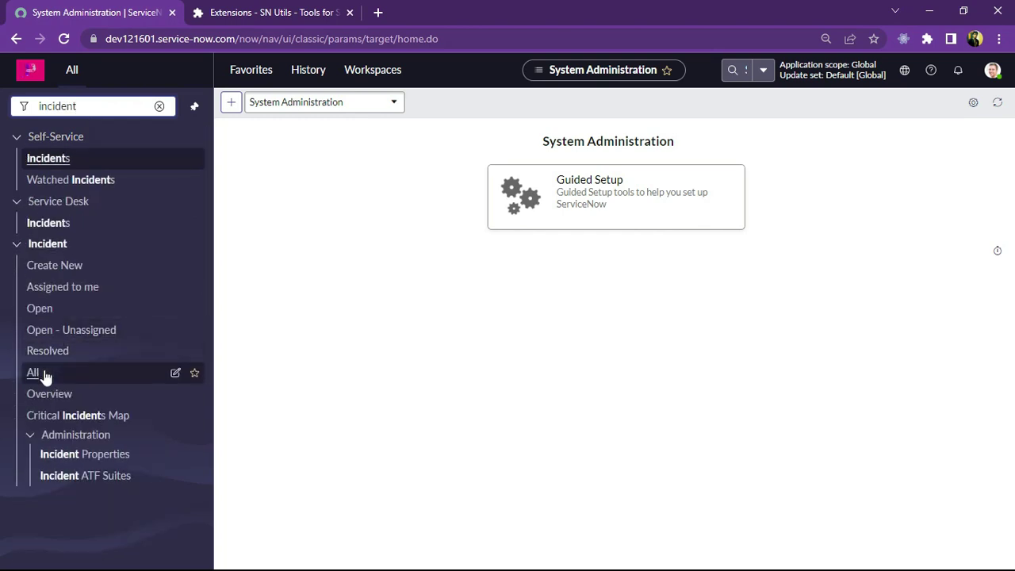
click(43, 374)
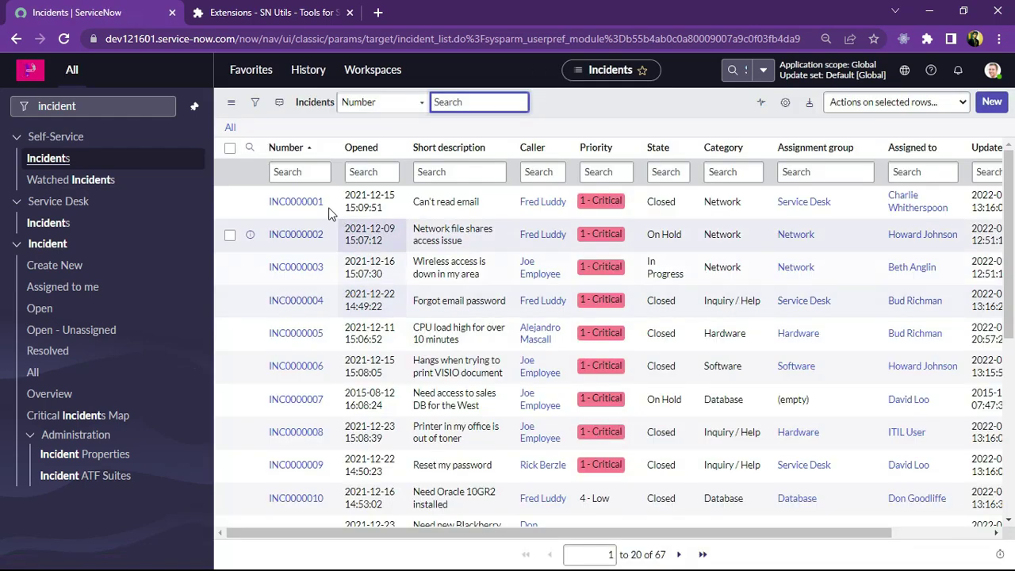
click(293, 201)
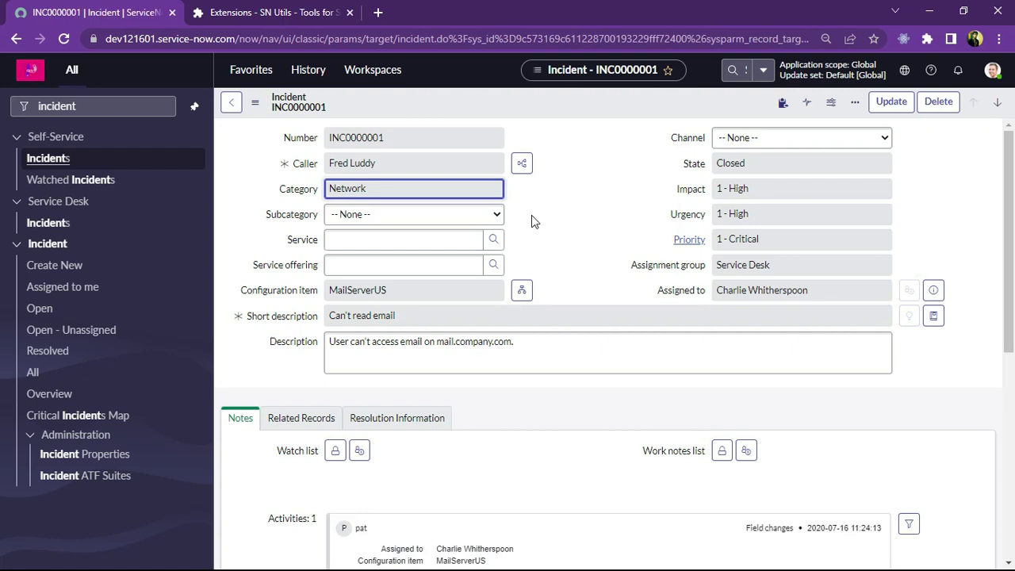
Bring up the SN Utils Tools options for the open incident form
right_click(531, 221)
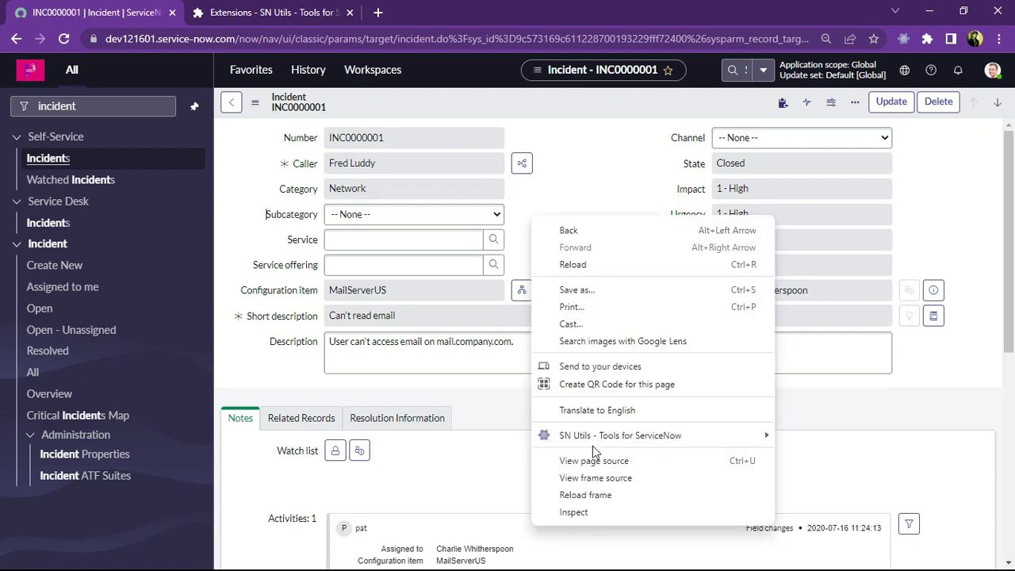
mouse_move(603, 436)
mouse_move(873, 441)
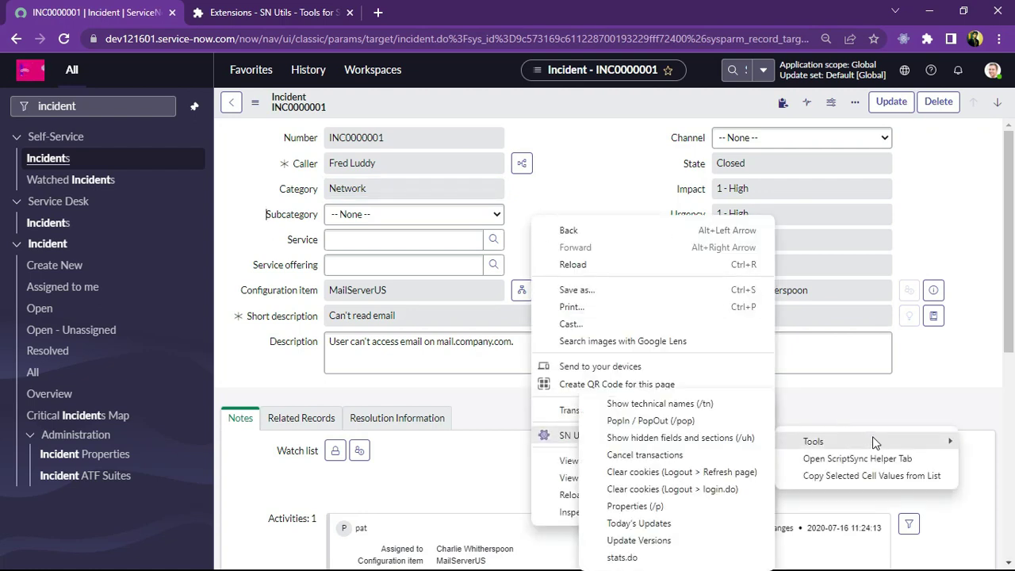